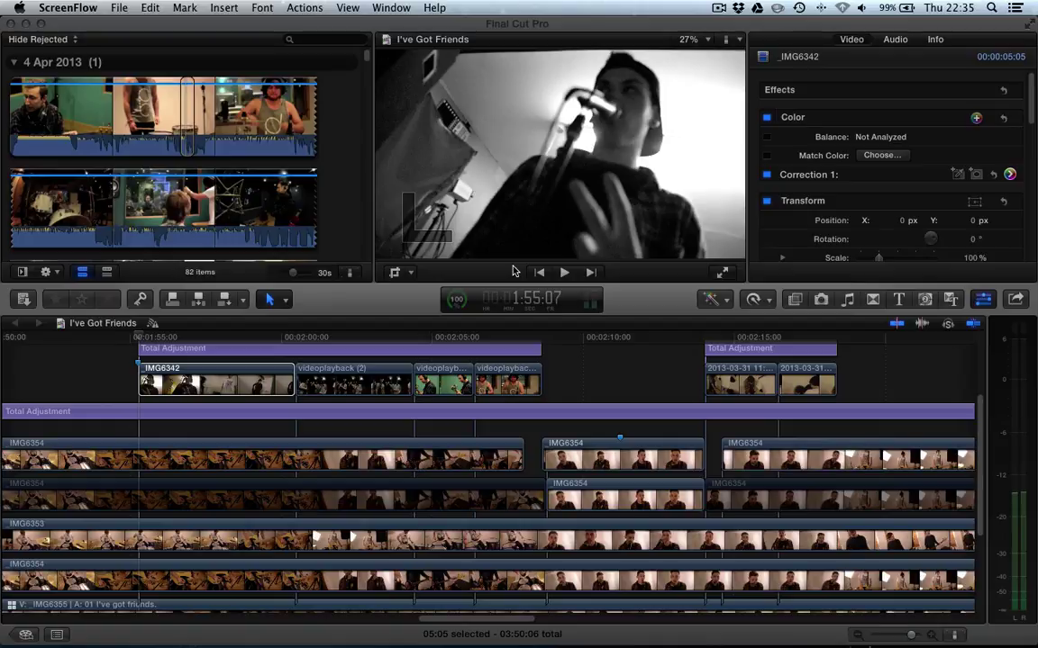
Step: Enable Stabilization on clip _IMG6342 and watch its dominant-motion analysis progress in Background Tasks
scroll(804, 205, "down", 5)
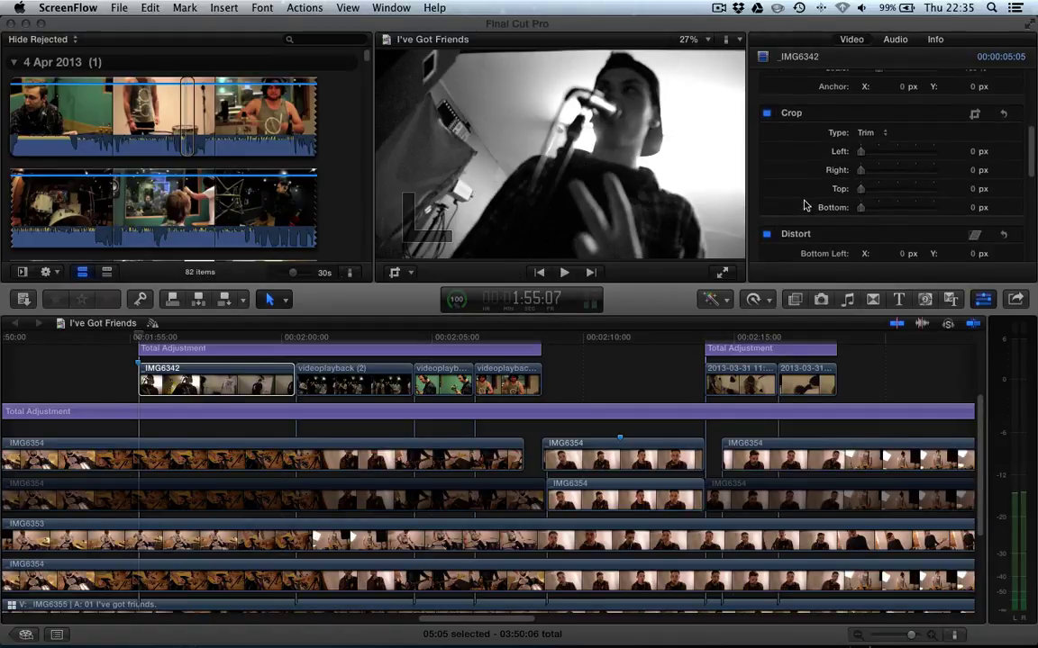
scroll(804, 206, "down", 5)
left_click(192, 374)
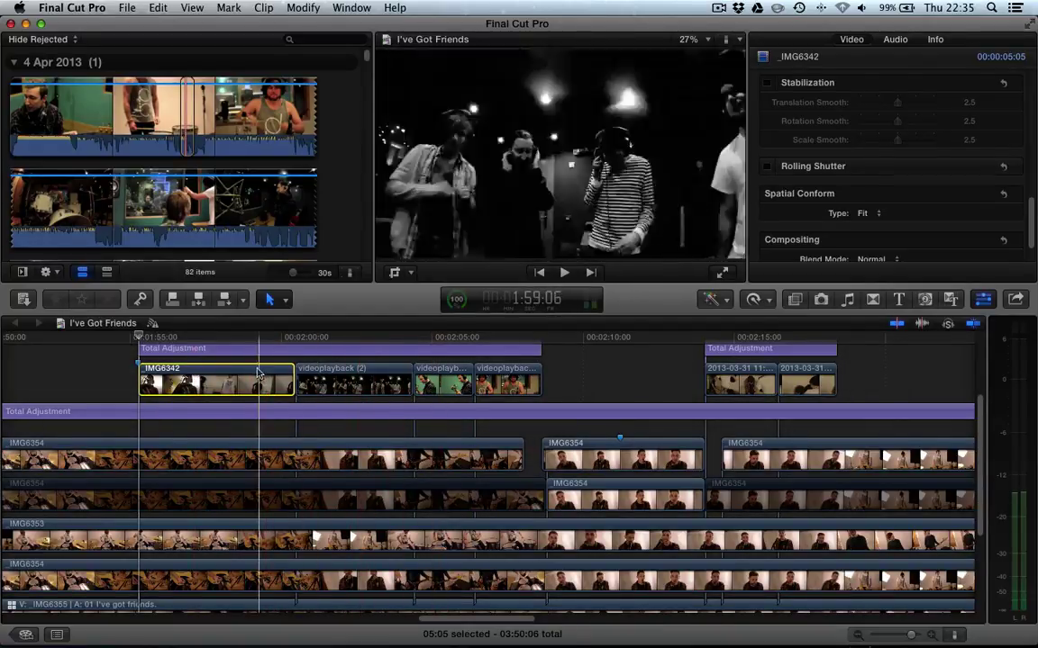
left_click(765, 83)
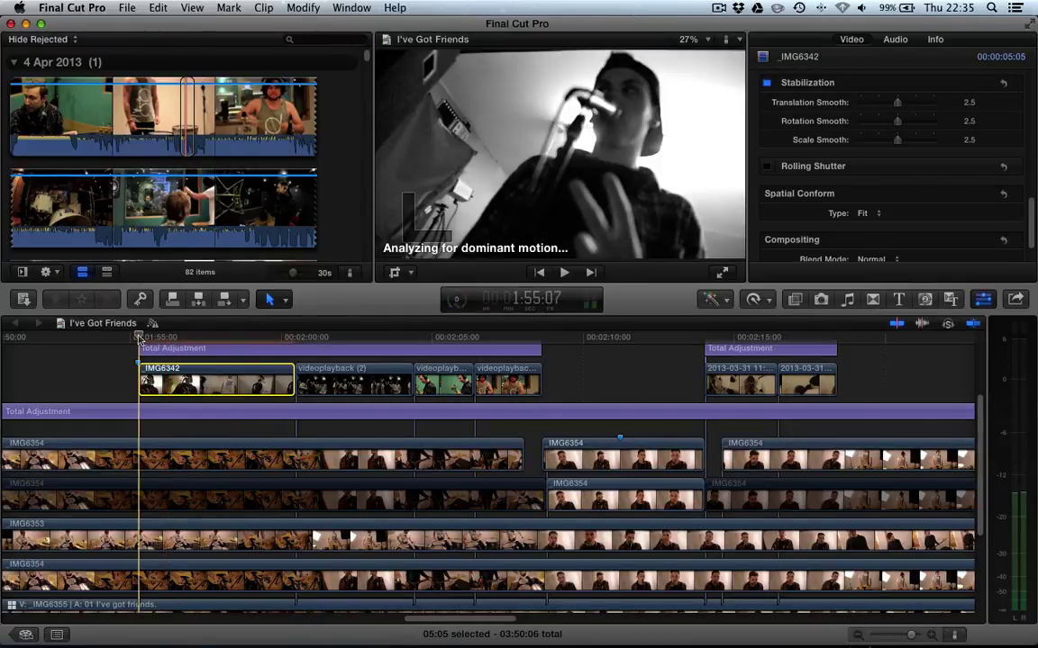
key("super+9")
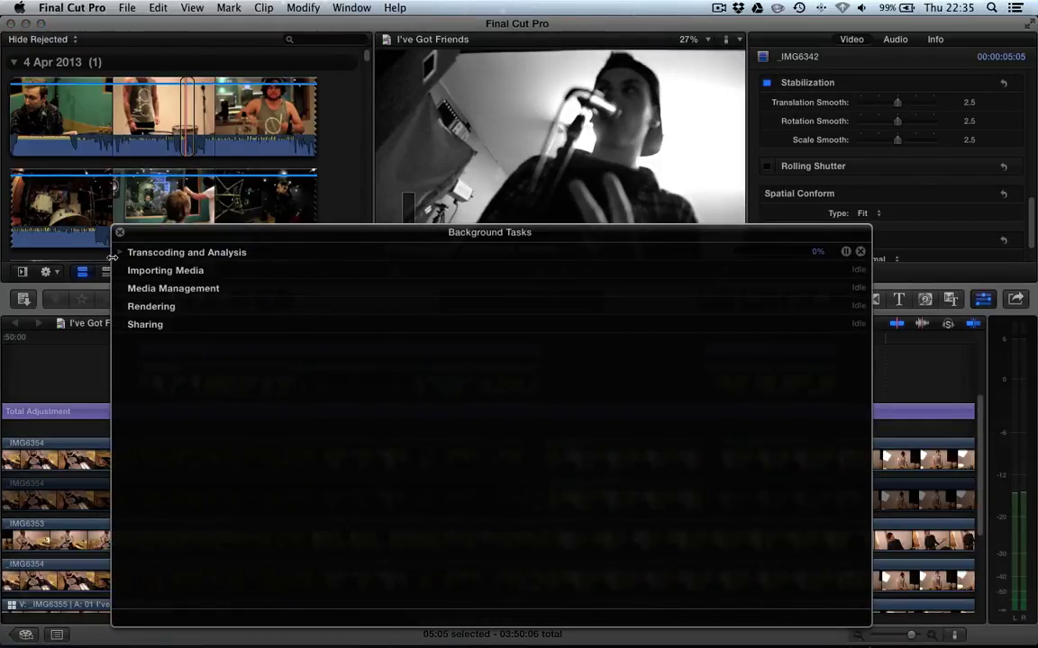
left_click(120, 252)
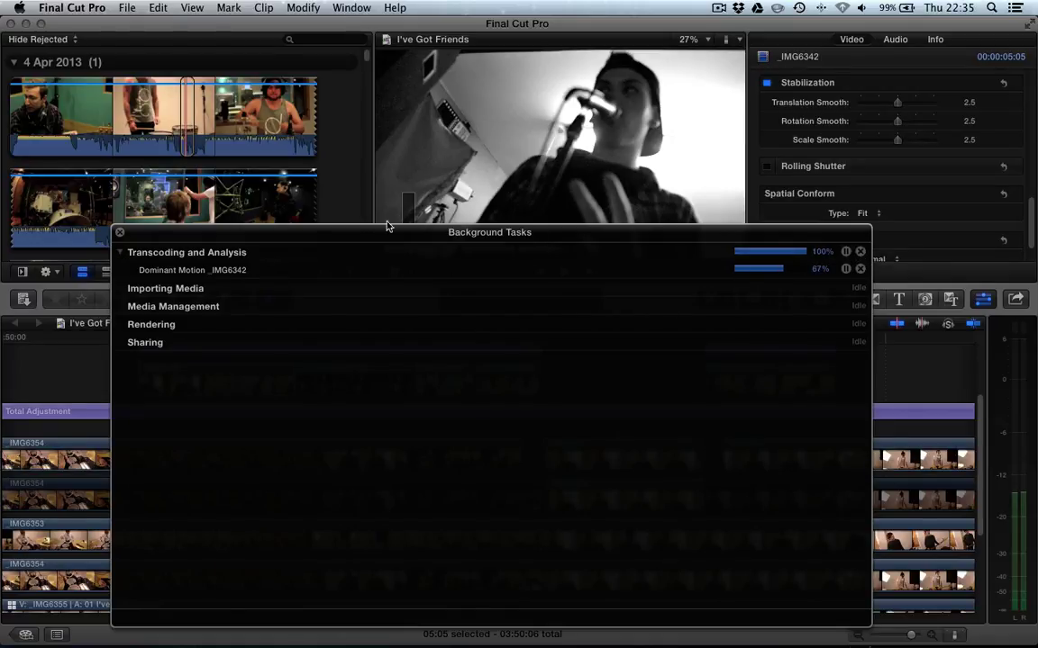
Step: Show the C2 Lock & Load effects (Advanced Tracking [ROI], Stabilize & Shutter Reduction, Stabilize Only) in the Effects browser
left_click(120, 232)
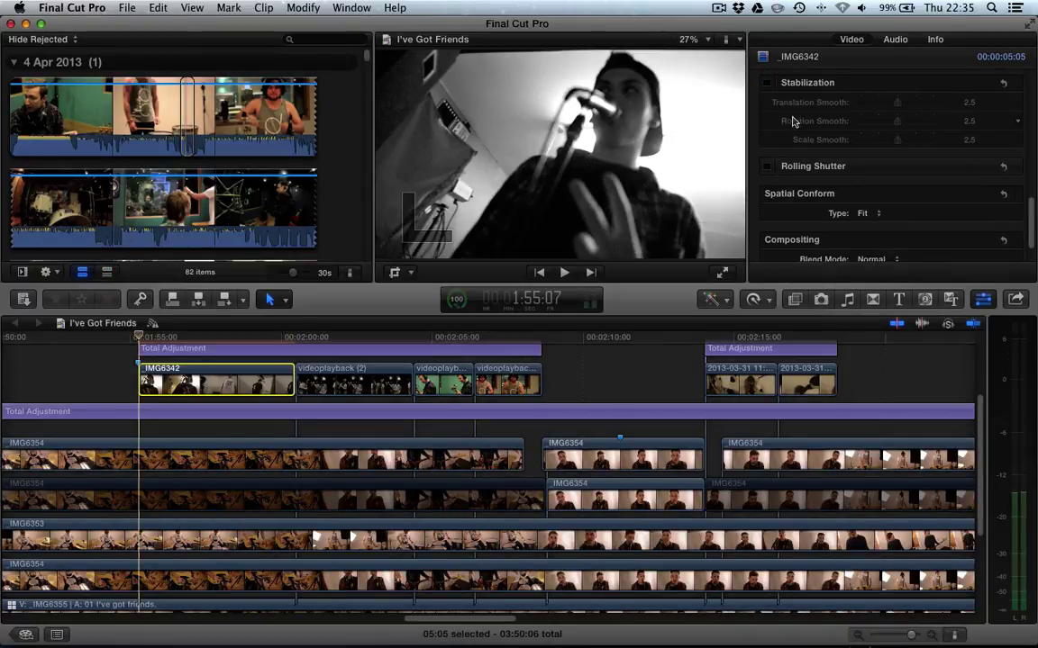
scroll(792, 122, "up", 3)
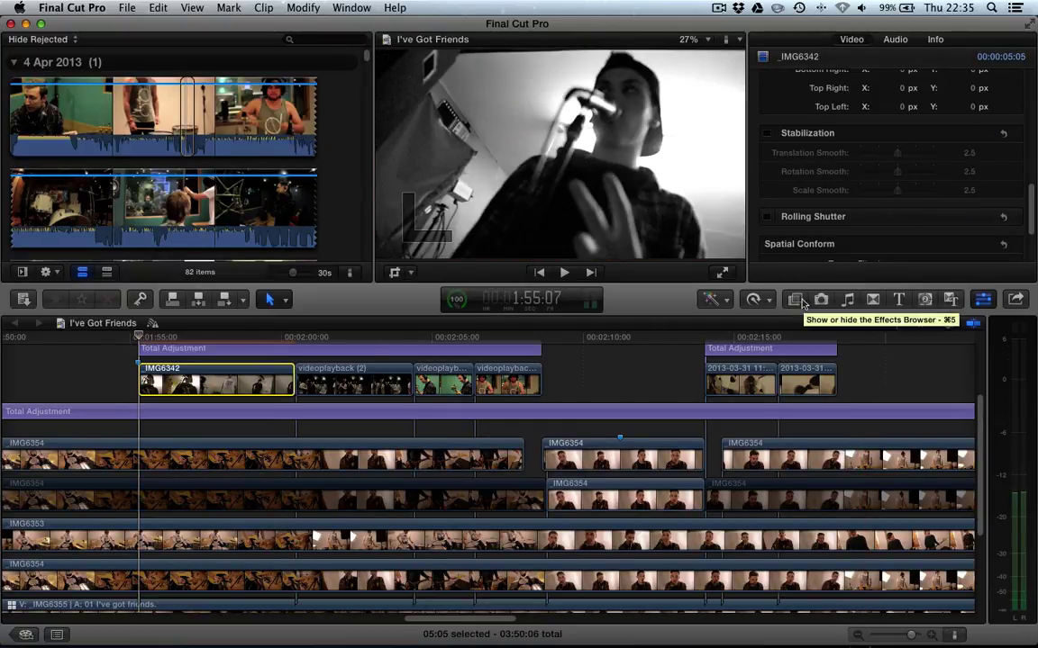
left_click(796, 302)
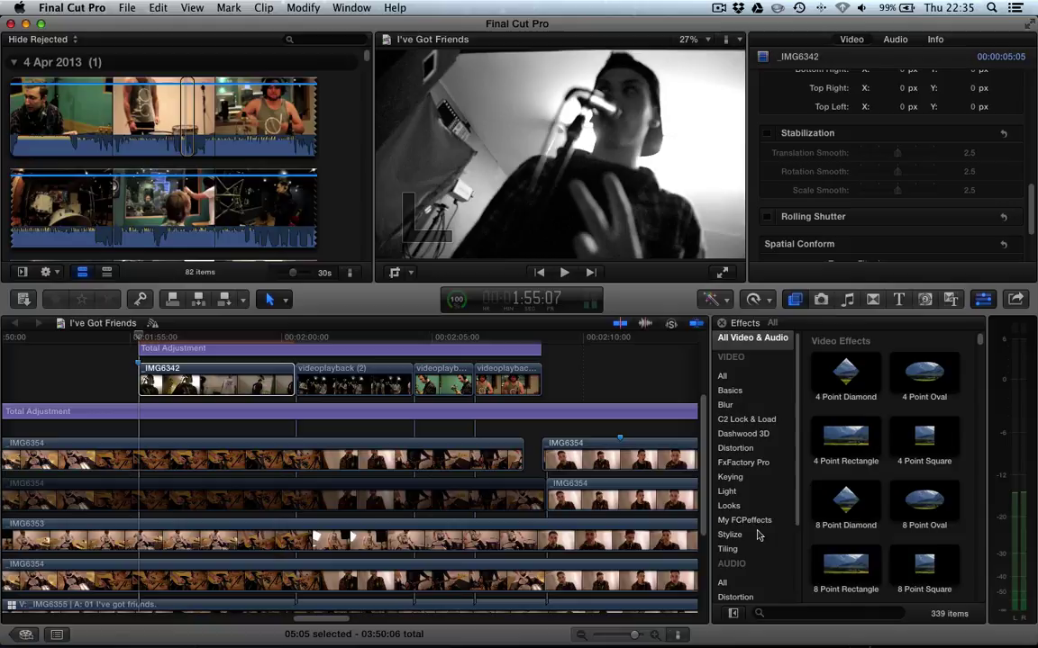
left_click(753, 419)
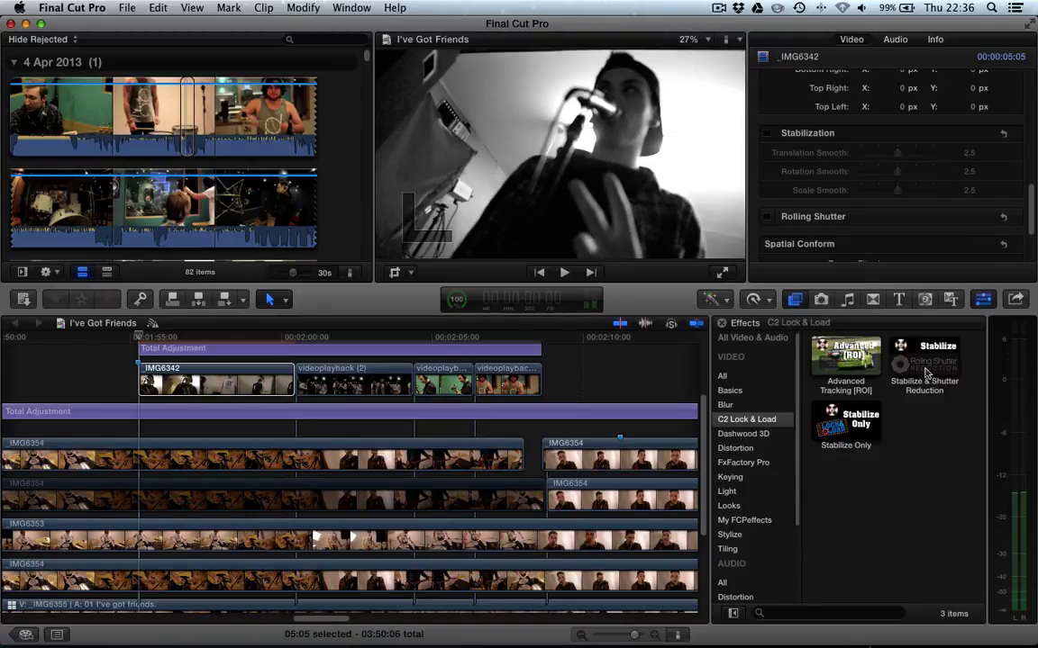
Step: Drop Stabilize & Shutter Reduction onto _IMG6342 and run Track Motion until tracking data reports OK
left_click_drag(930, 369, 268, 388)
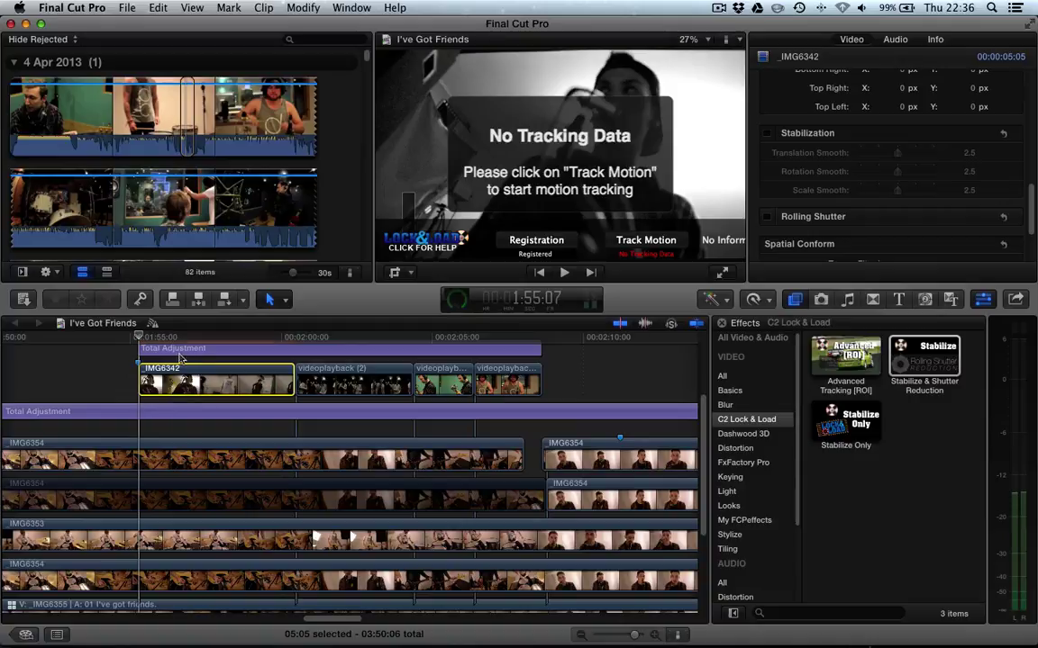
left_click(179, 381)
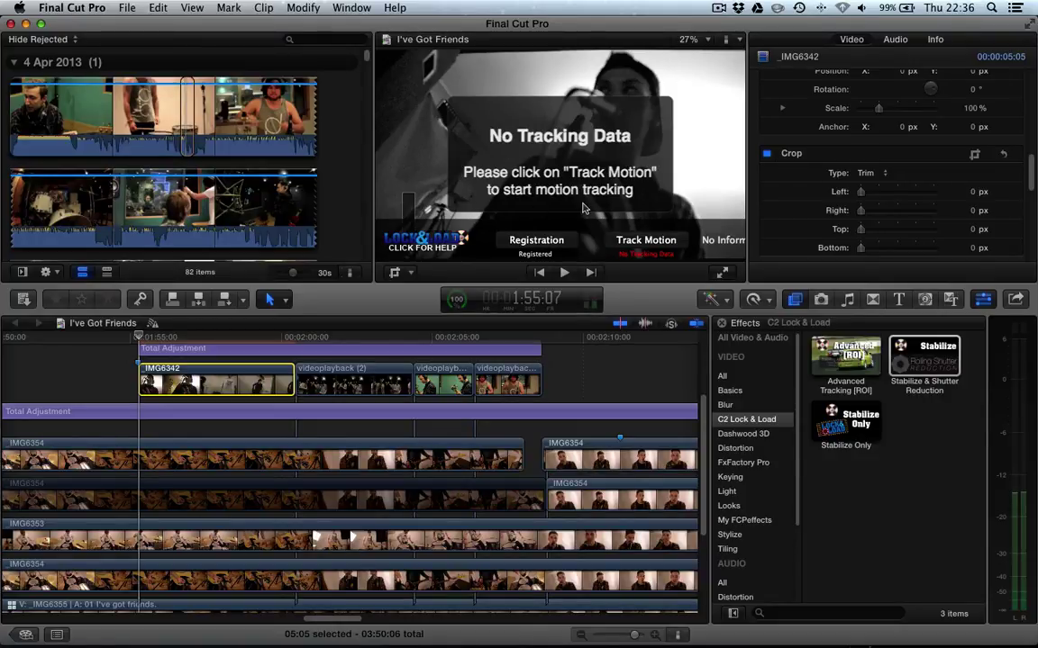
left_click(645, 243)
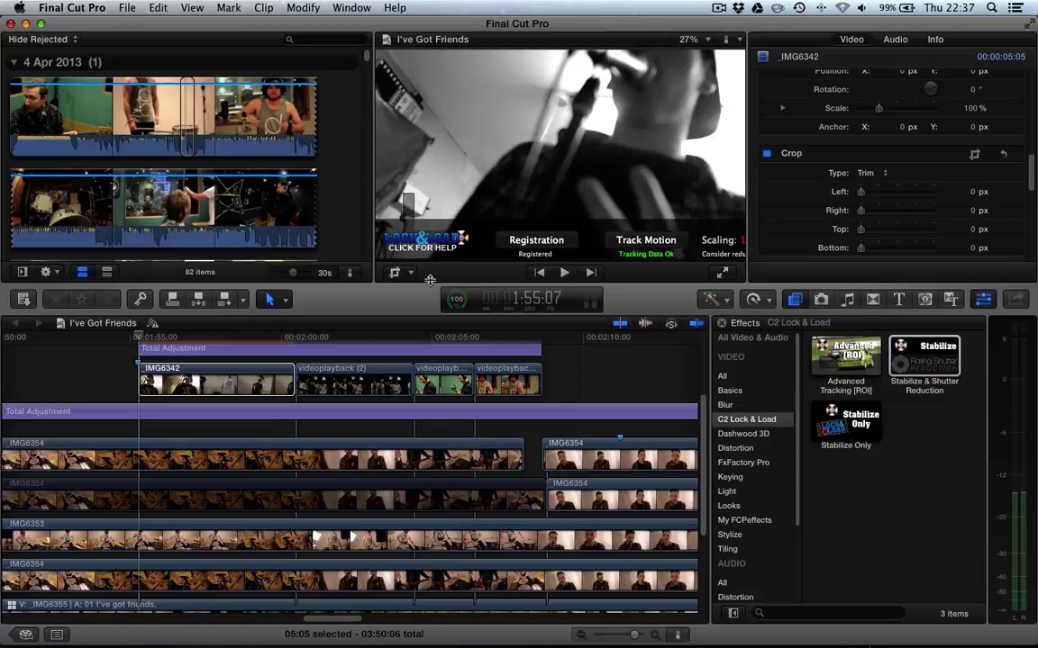
Step: Expand Rolling Shutter on _IMG6342's stabilizer and set the correction Amount to 0.4
scroll(784, 162, "up", 10)
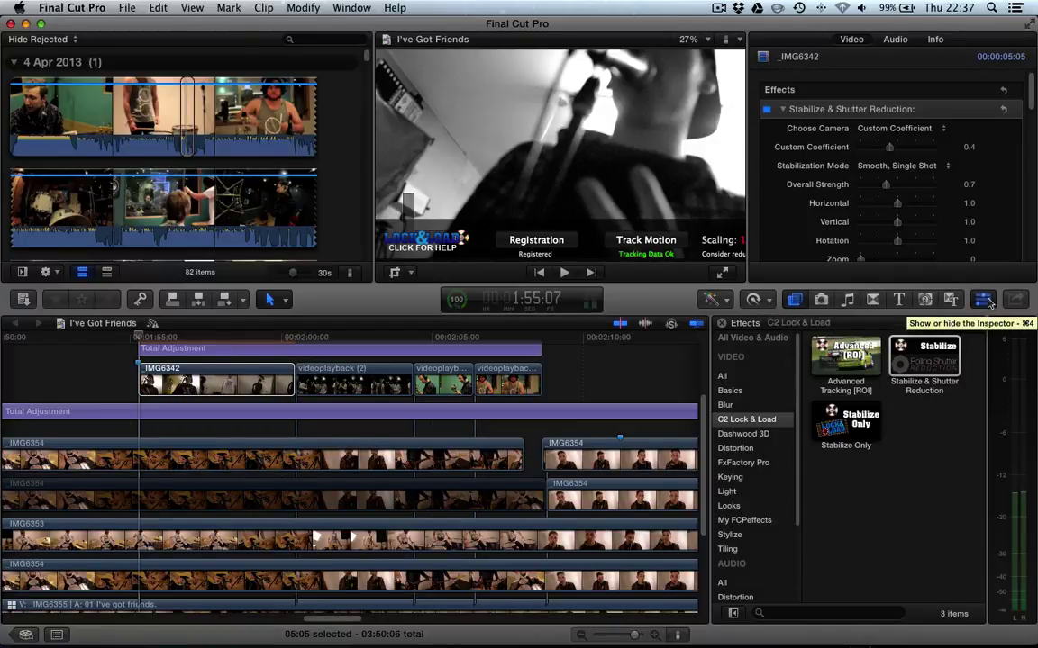
scroll(772, 124, "down", 3)
scroll(772, 124, "up", 3)
scroll(775, 135, "down", 4)
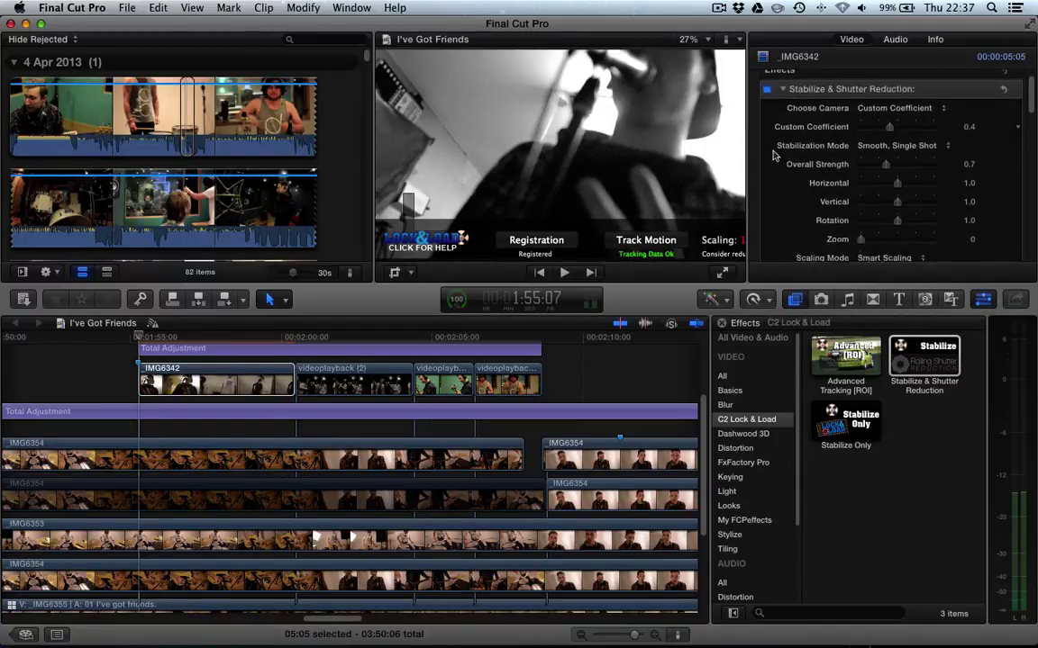
scroll(786, 227, "down", 8)
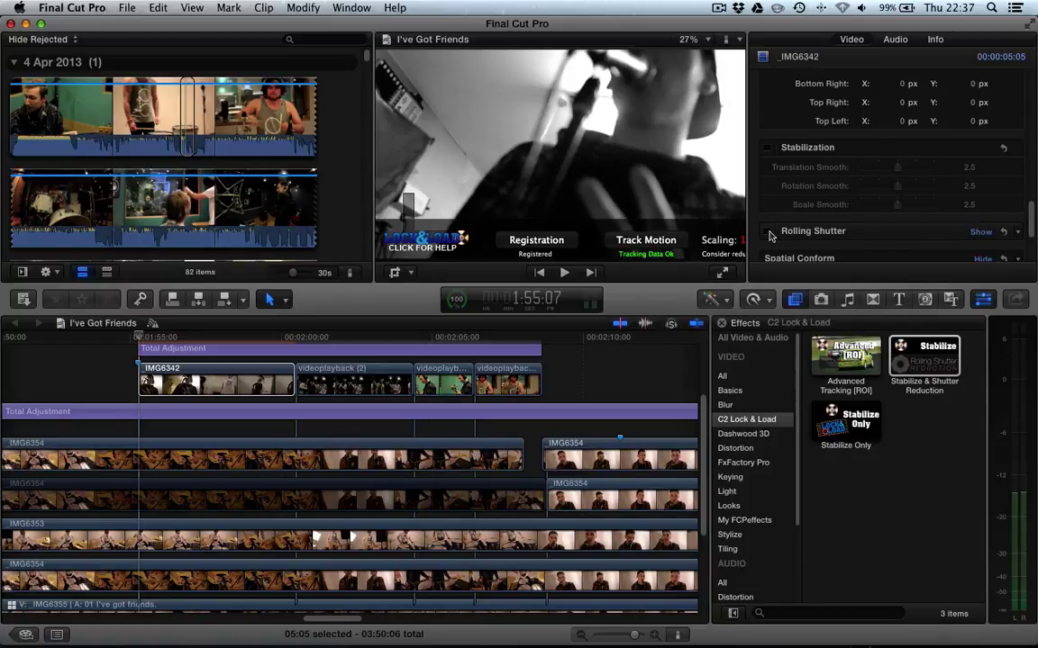
scroll(811, 228, "down", 3)
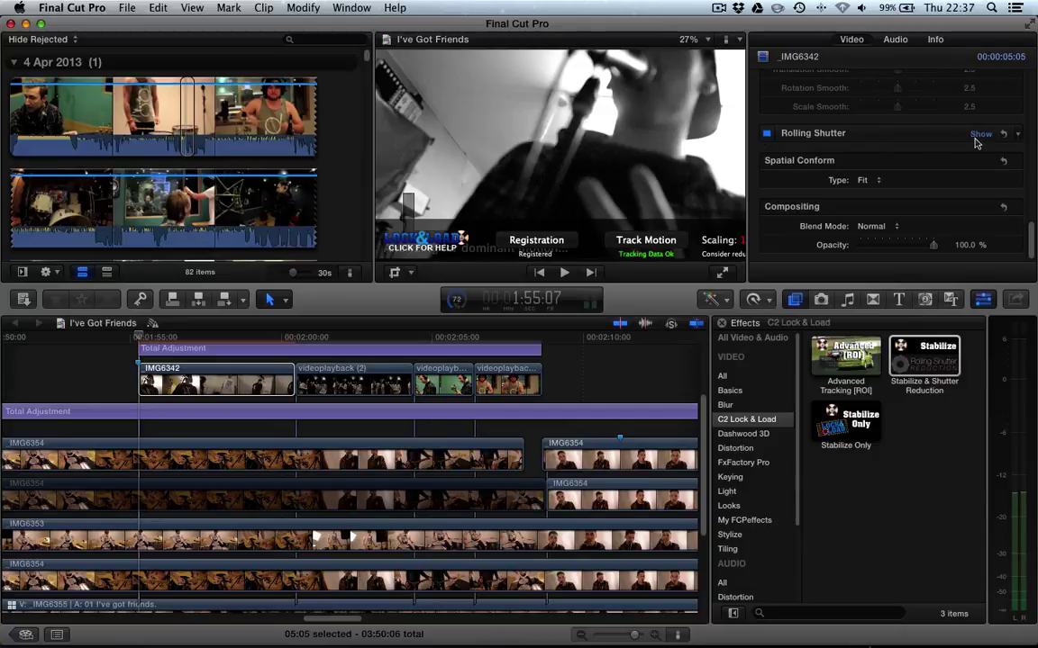
left_click(881, 129)
left_click(893, 159)
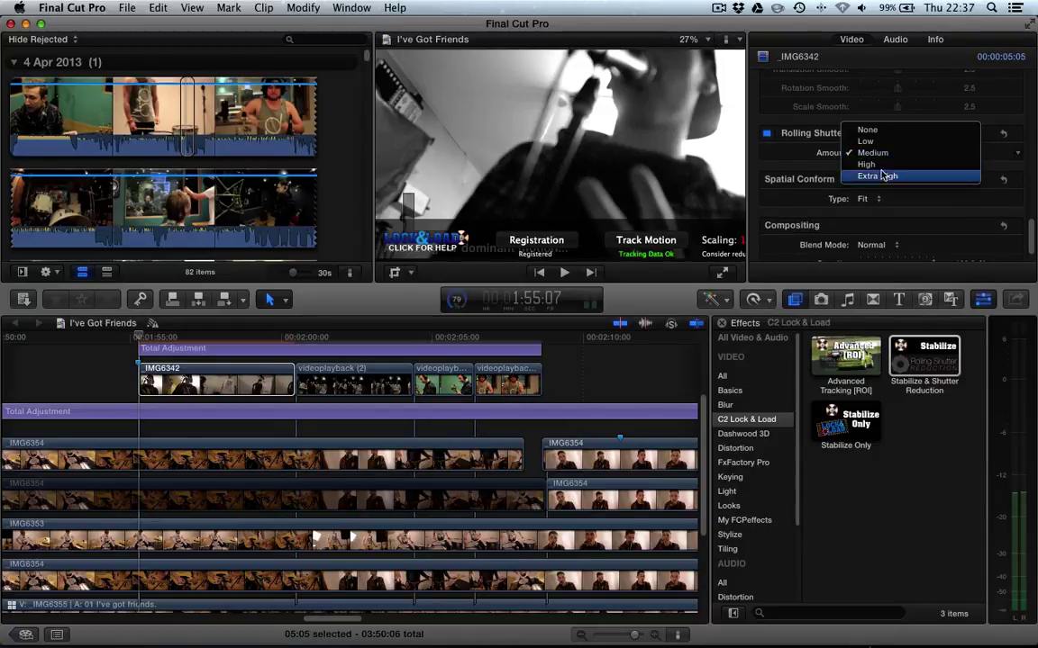
left_click(734, 141)
scroll(779, 140, "up", 5)
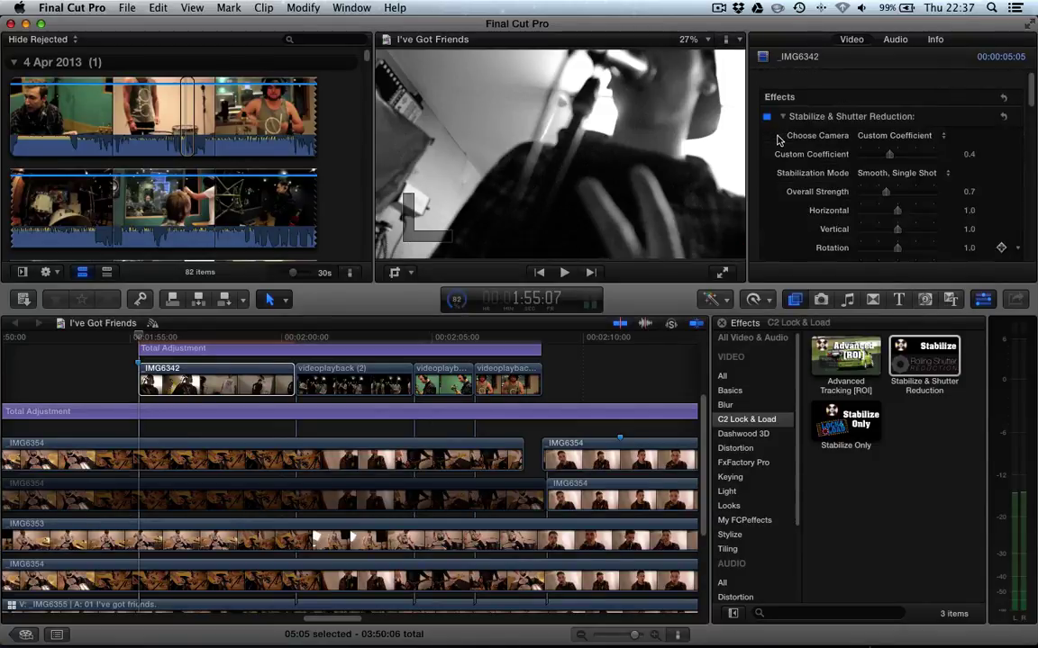
scroll(811, 180, "down", 6)
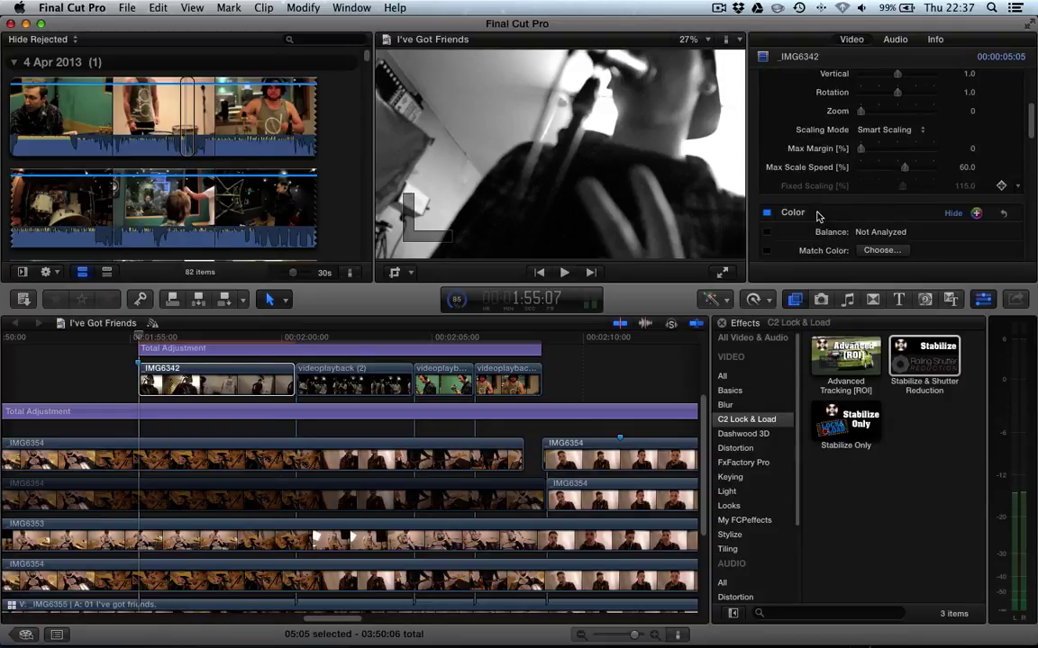
scroll(723, 139, "up", 6)
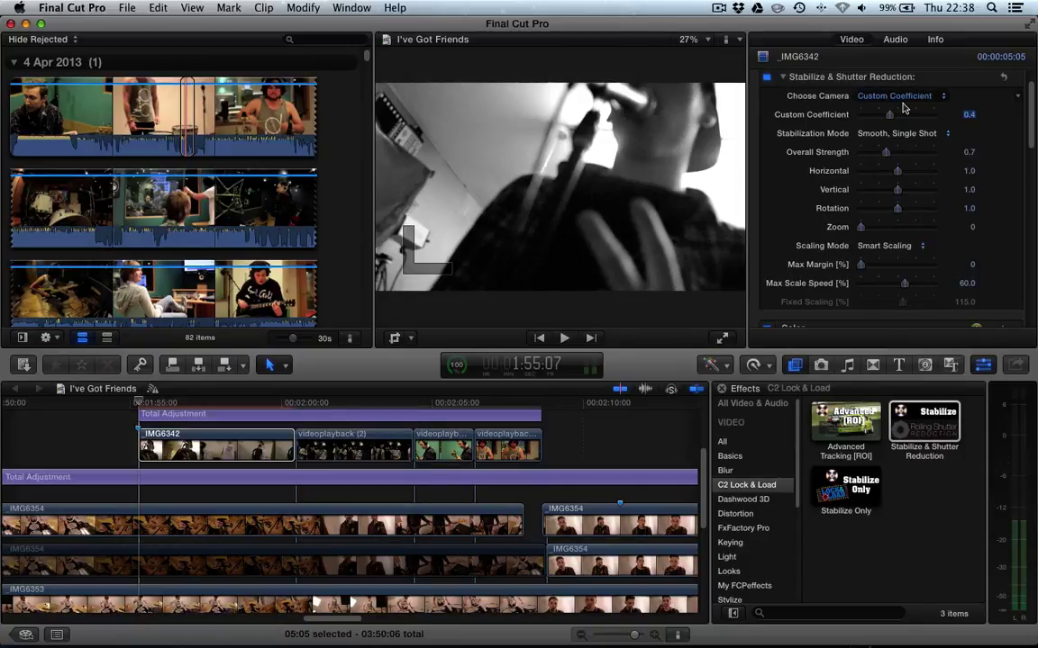
Step: Choose 5D Mark III as the stabilizer's camera profile in place of Custom Coefficient
left_click(904, 99)
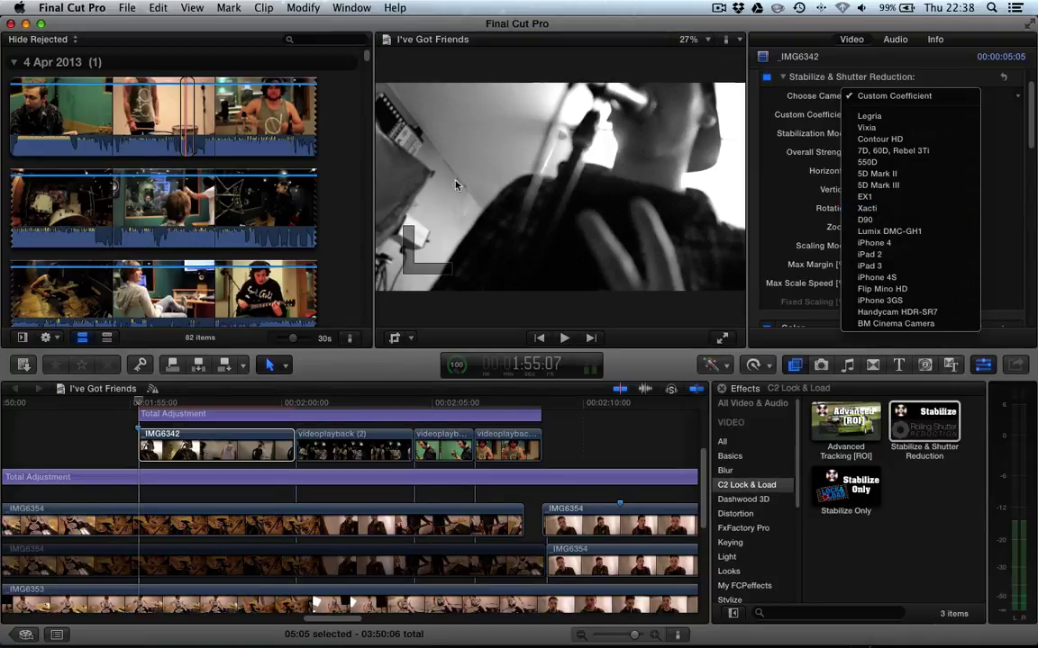
left_click(873, 186)
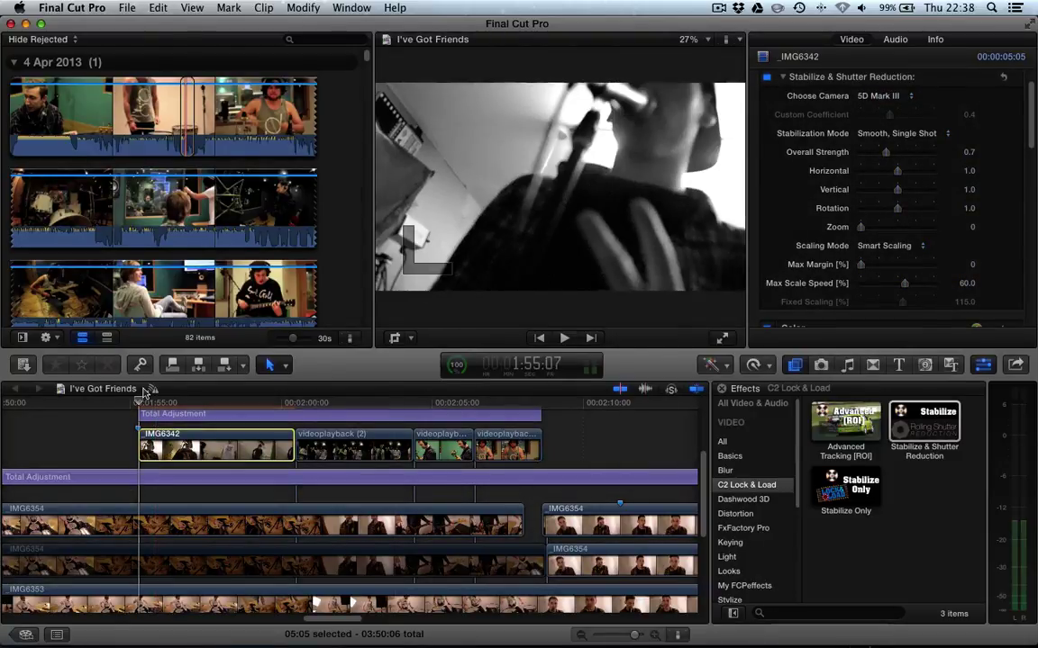
left_click(883, 95)
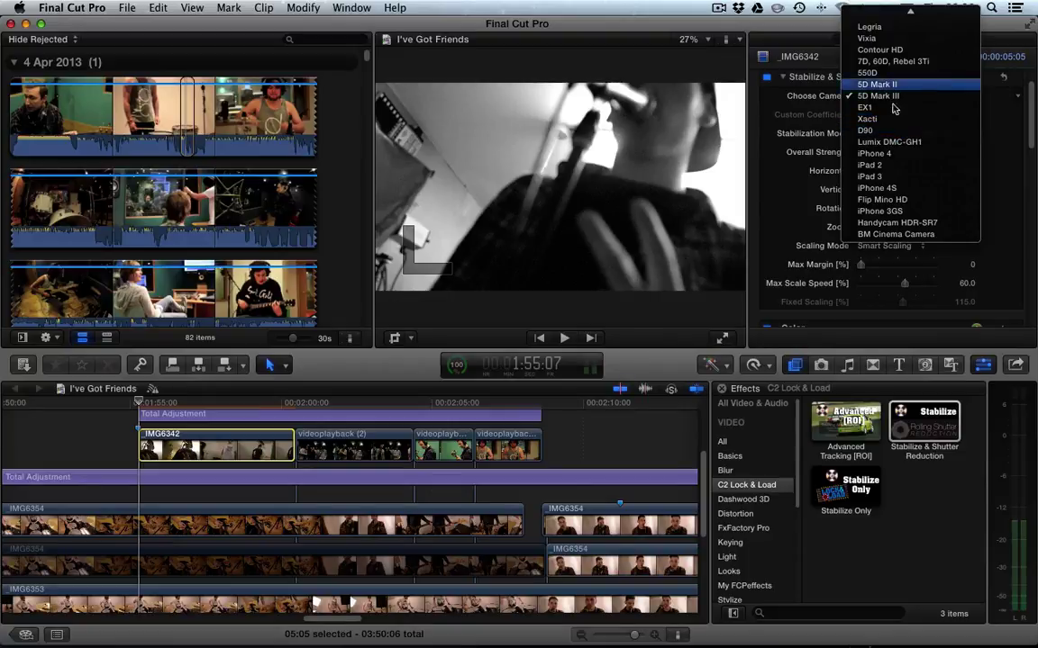
left_click(136, 371)
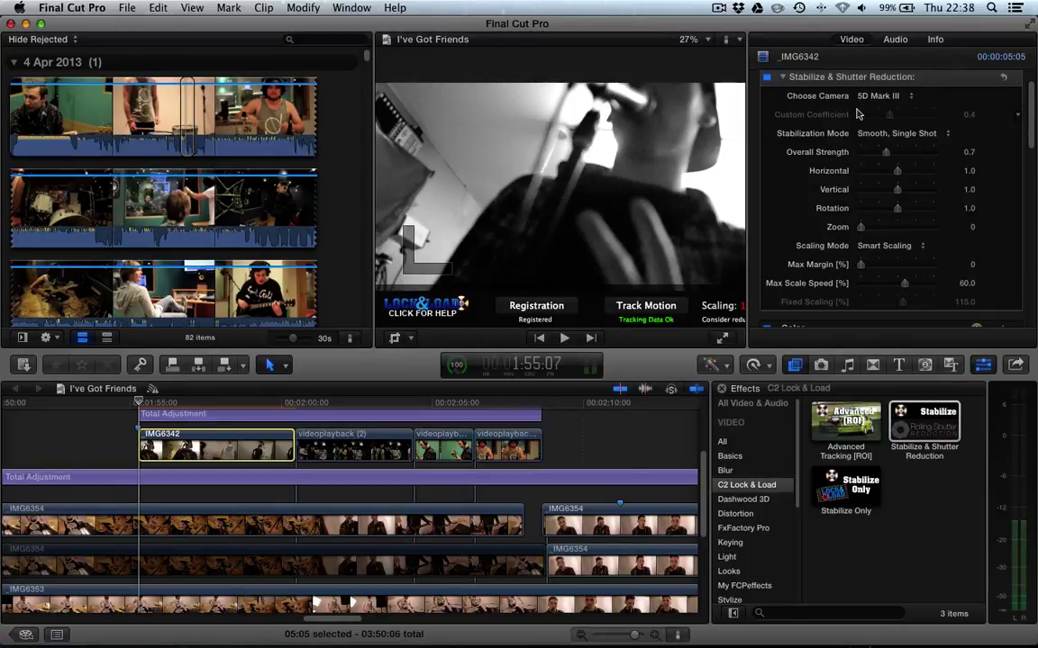
left_click(881, 96)
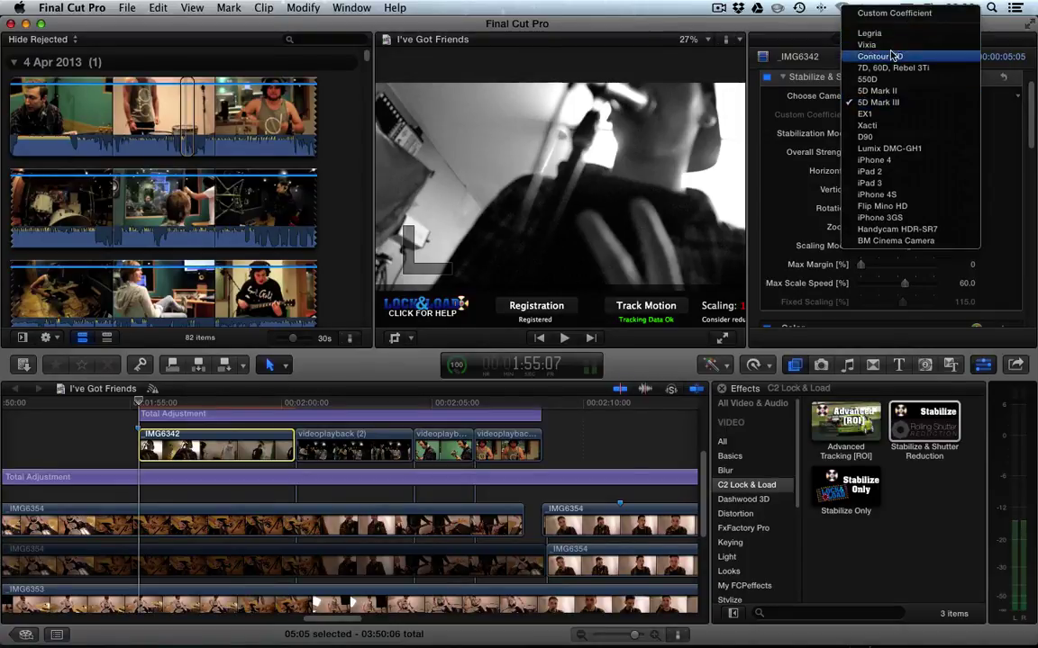
left_click(878, 102)
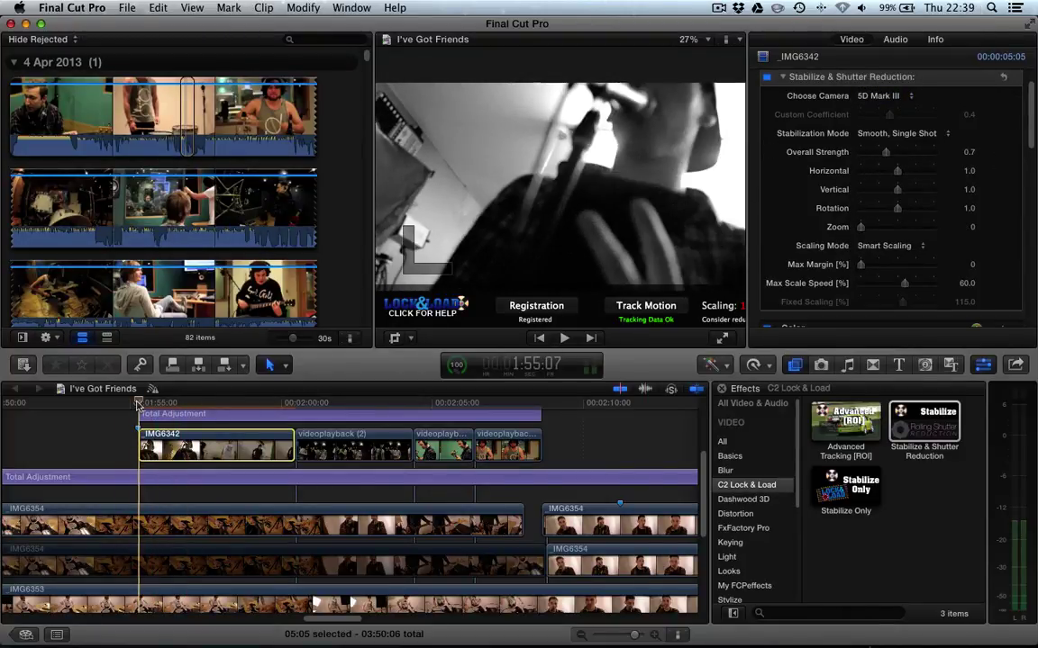
Step: Play the stabilized IMG6342 clip briefly to review it
key("space")
key("XF86AudioRaiseVolume")
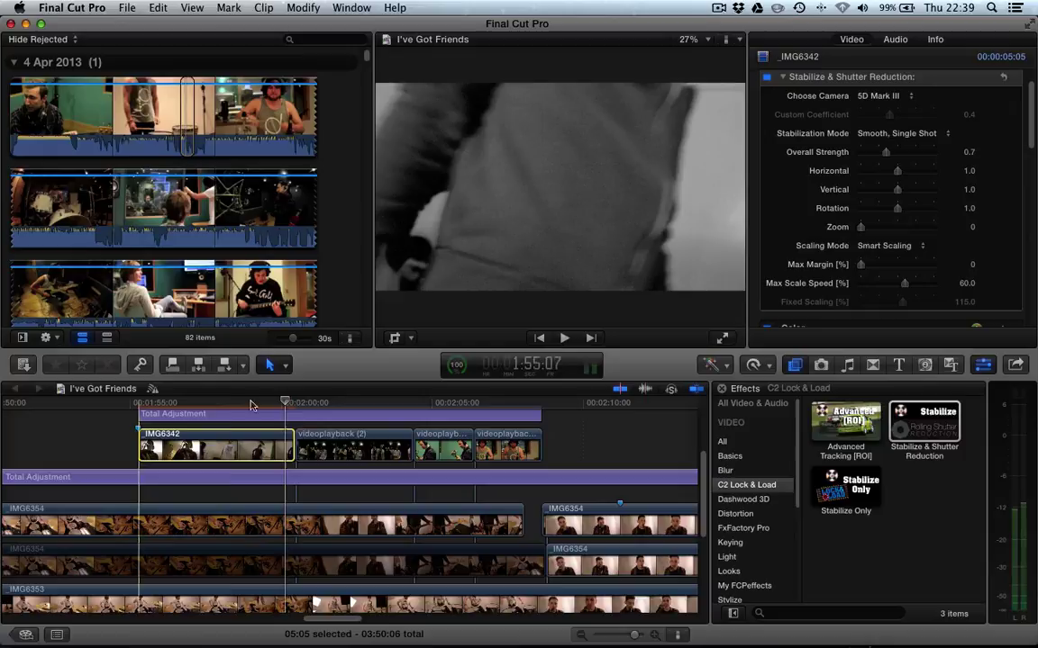
key("space")
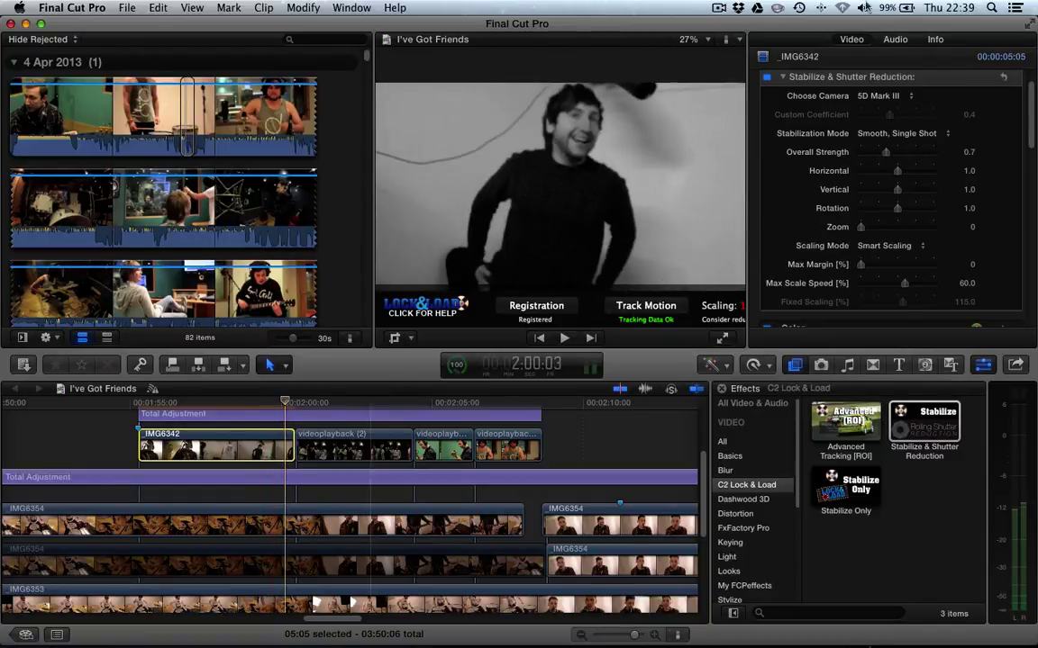
Step: Play IMG6342 unstabilized from its start, then re-enable the effect and show Scaling Mode choices
left_click(768, 78)
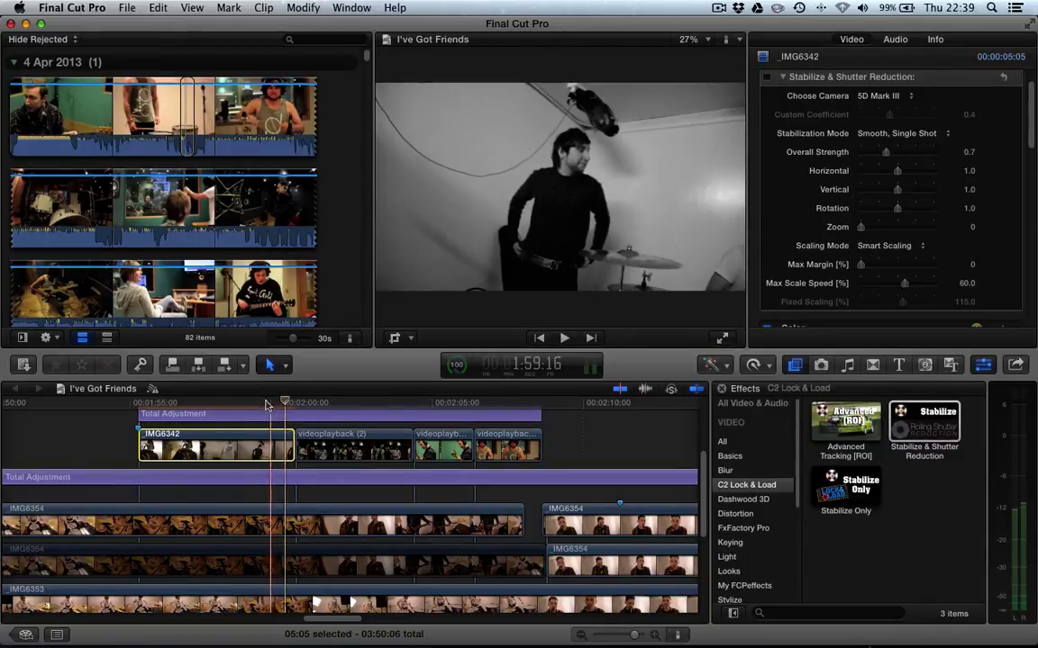
left_click(138, 403)
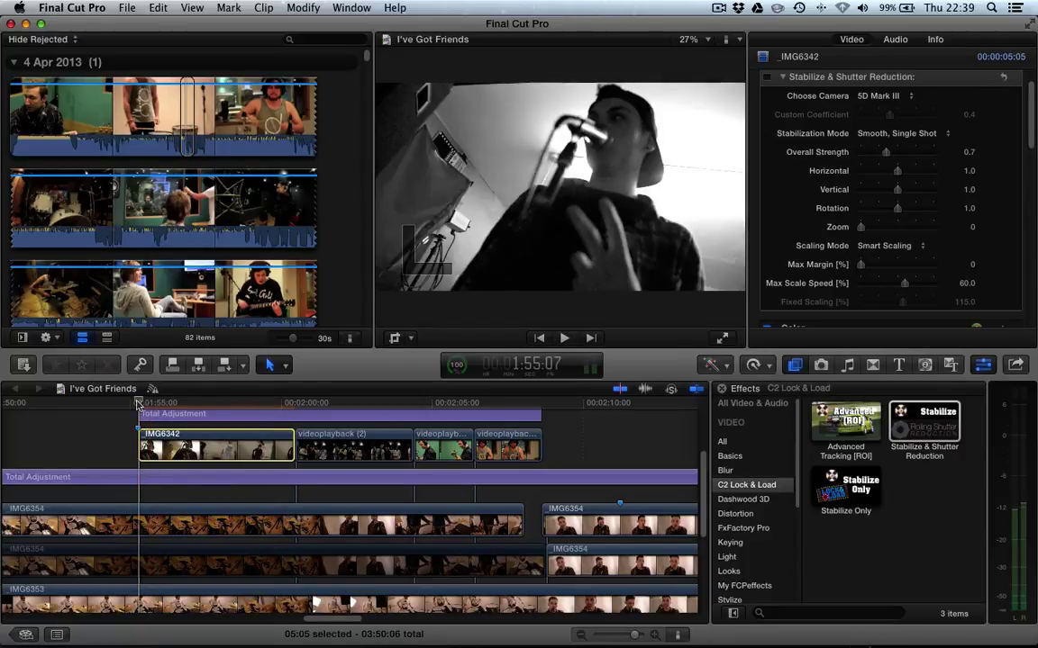
key("space")
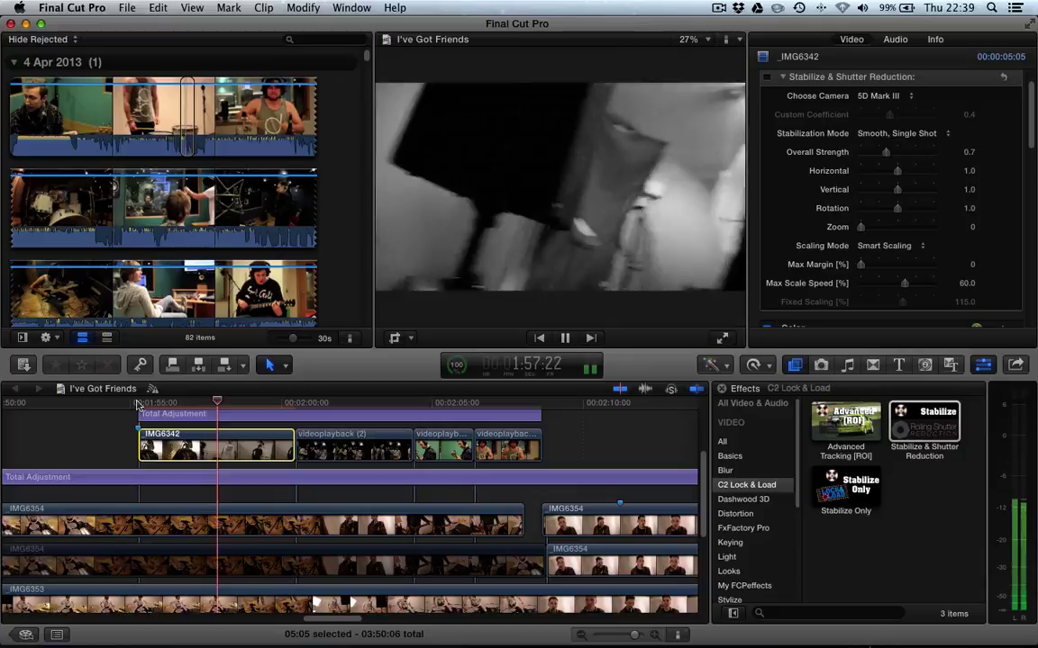
key("space")
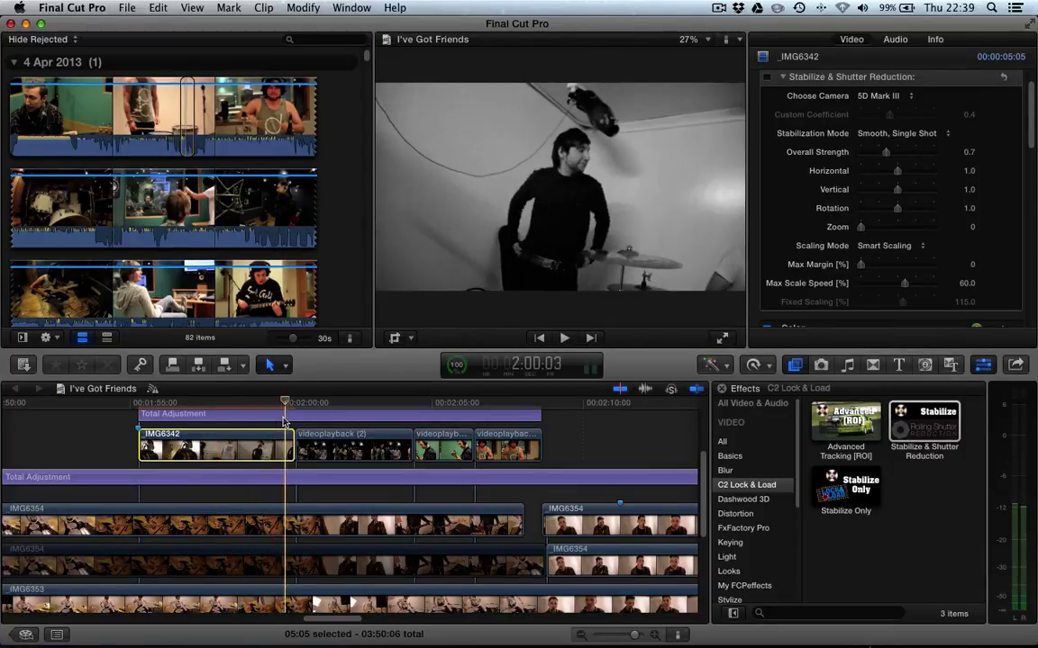
key("space")
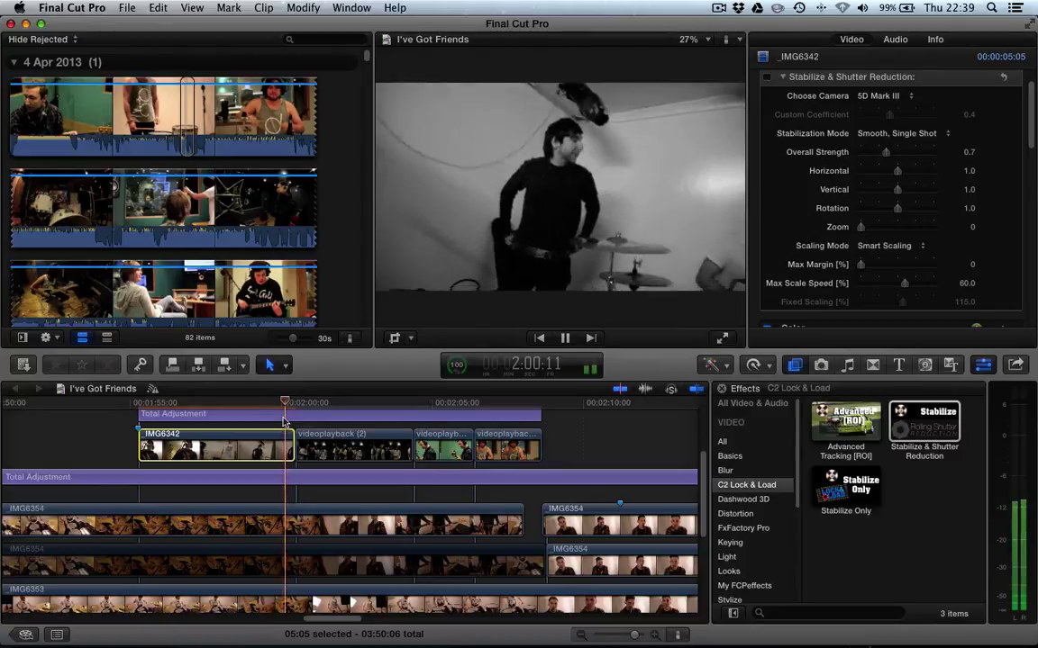
key("space")
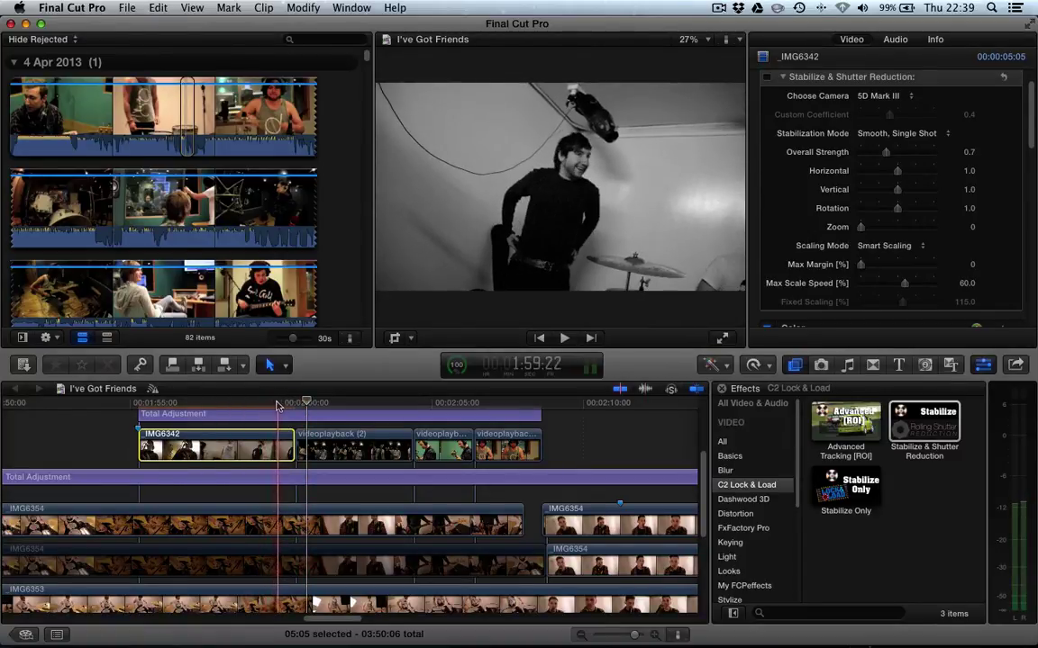
left_click(139, 407)
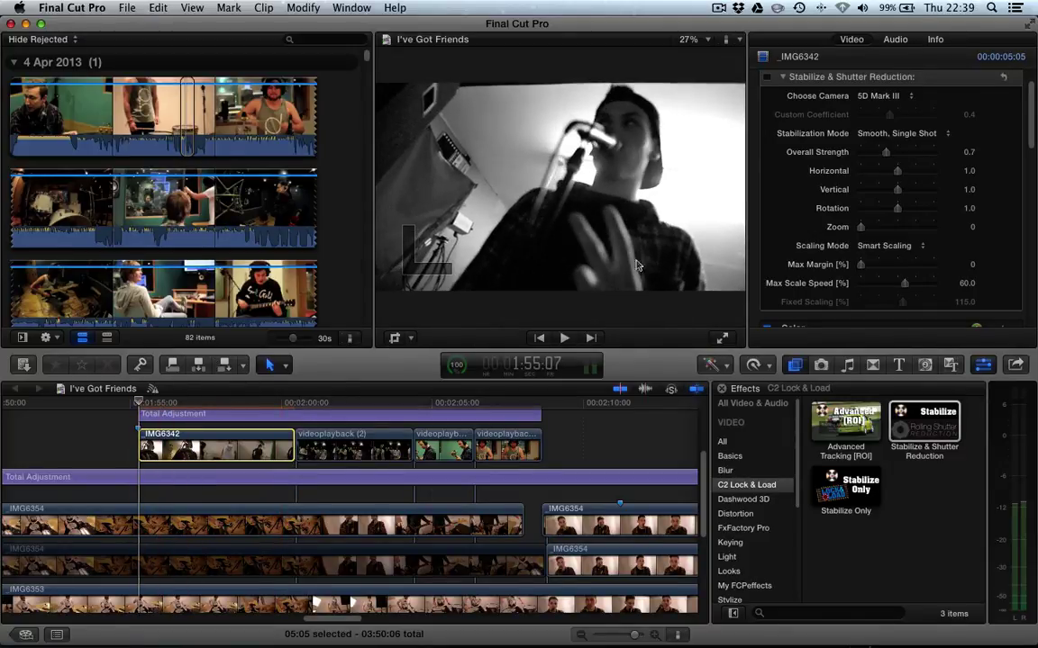
left_click(765, 77)
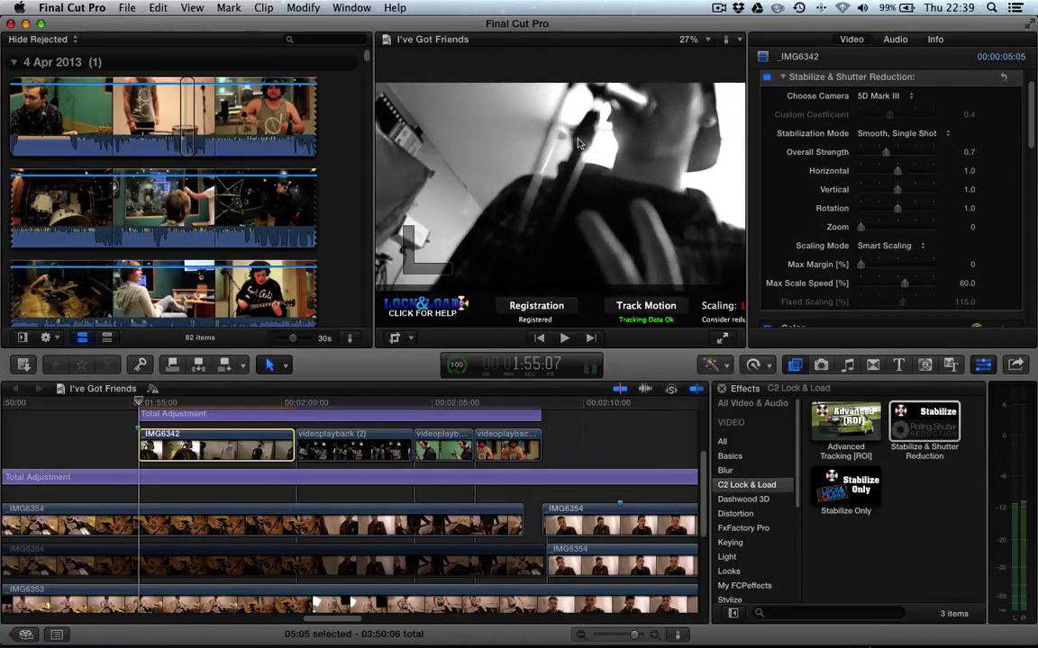
left_click(854, 246)
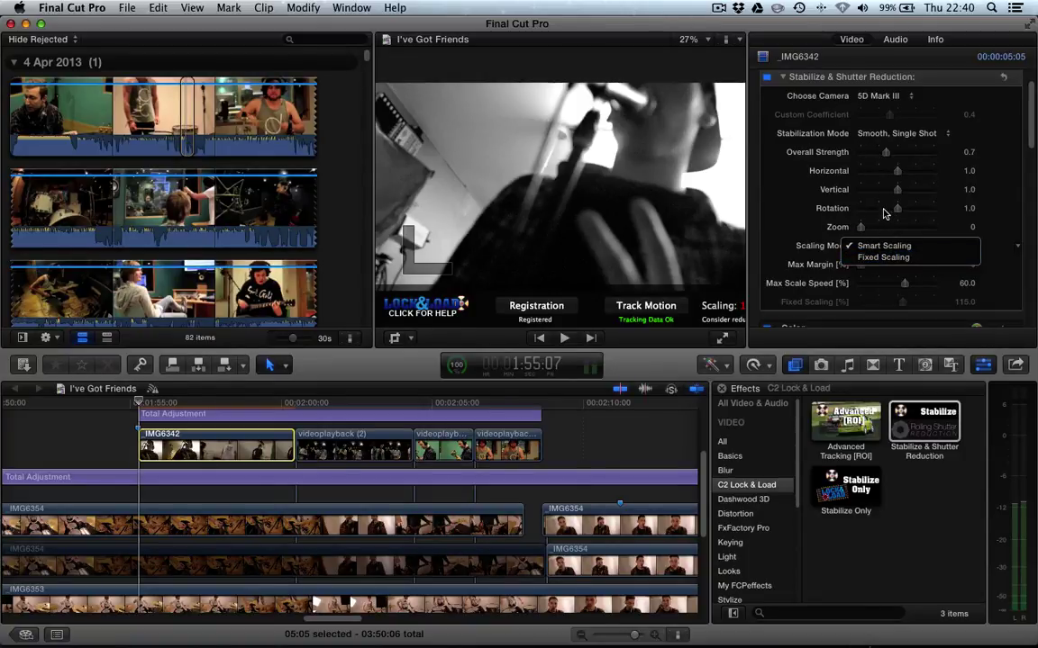
Step: Dismiss the Scaling Mode menu so Smart Scaling stays selected
left_click(815, 219)
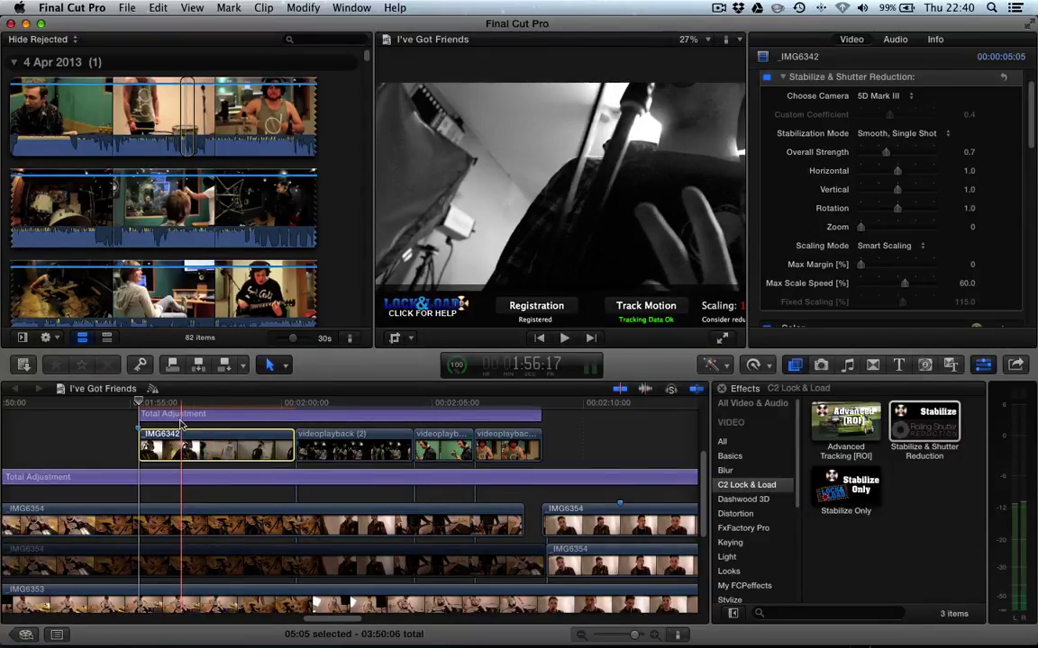
Step: Lower Rotation, Vertical (0.6), Horizontal (0.61) and Overall Strength, then preview the clip
left_click(875, 209)
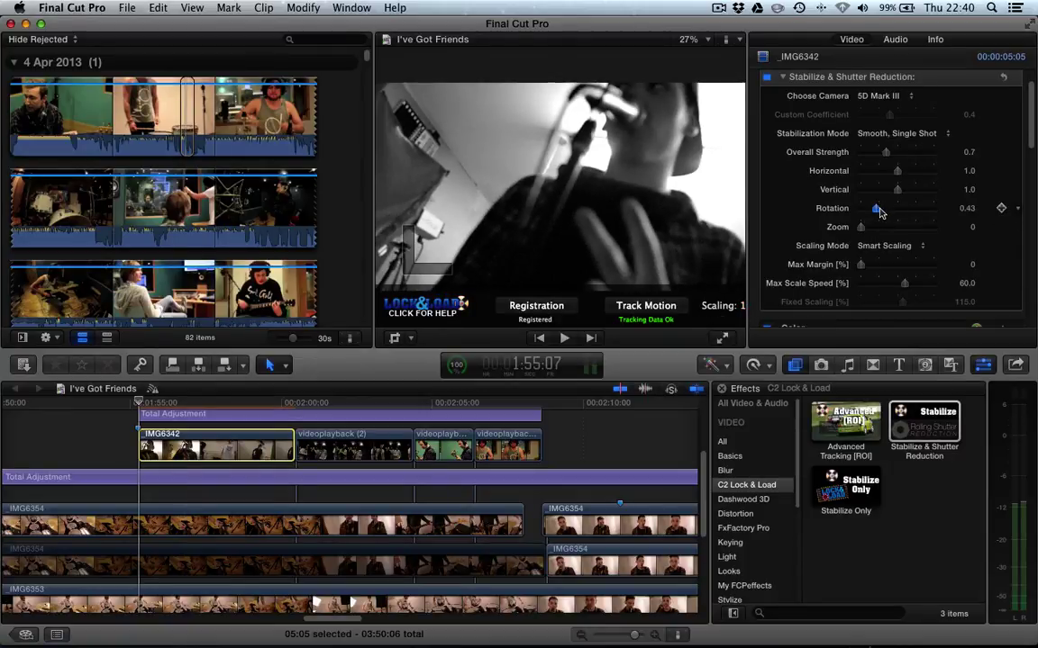
left_click(882, 189)
left_click(883, 170)
left_click(883, 153)
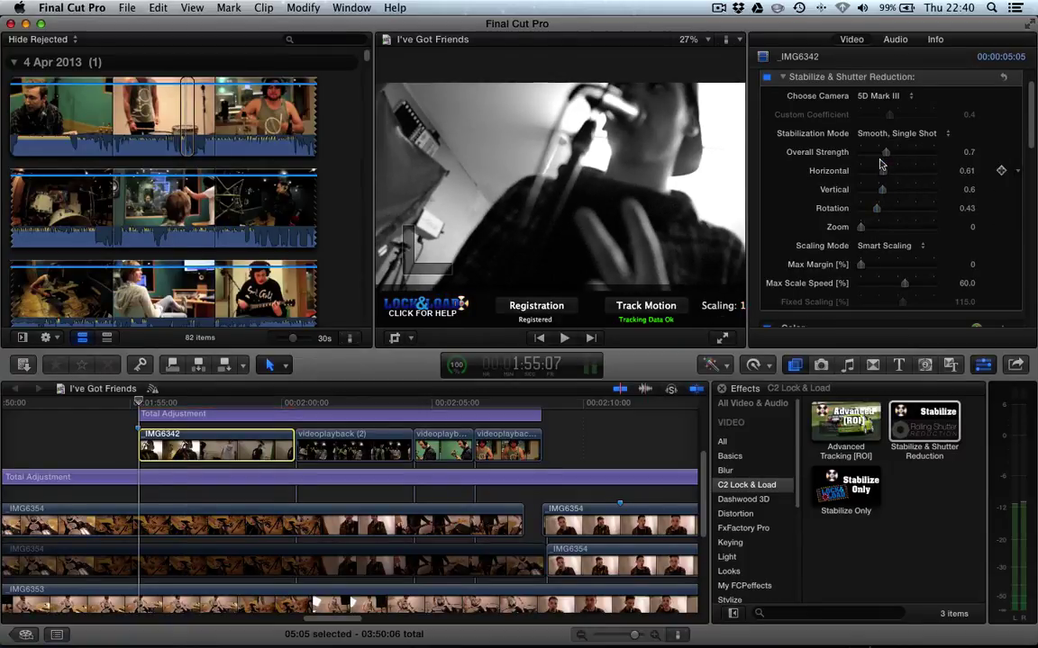
left_click(876, 152)
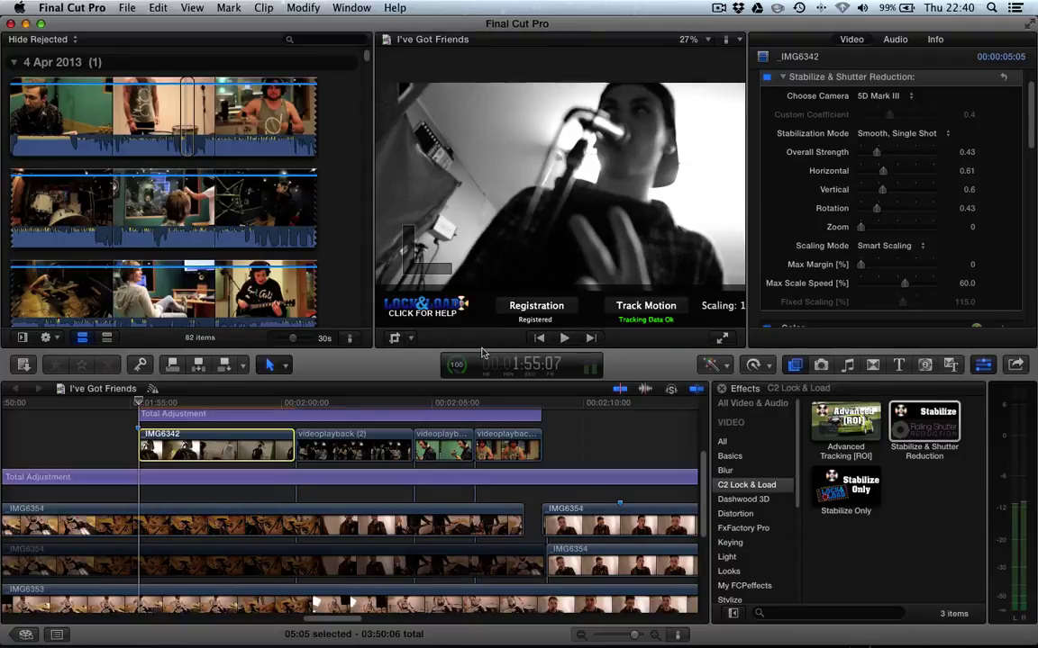
key("space")
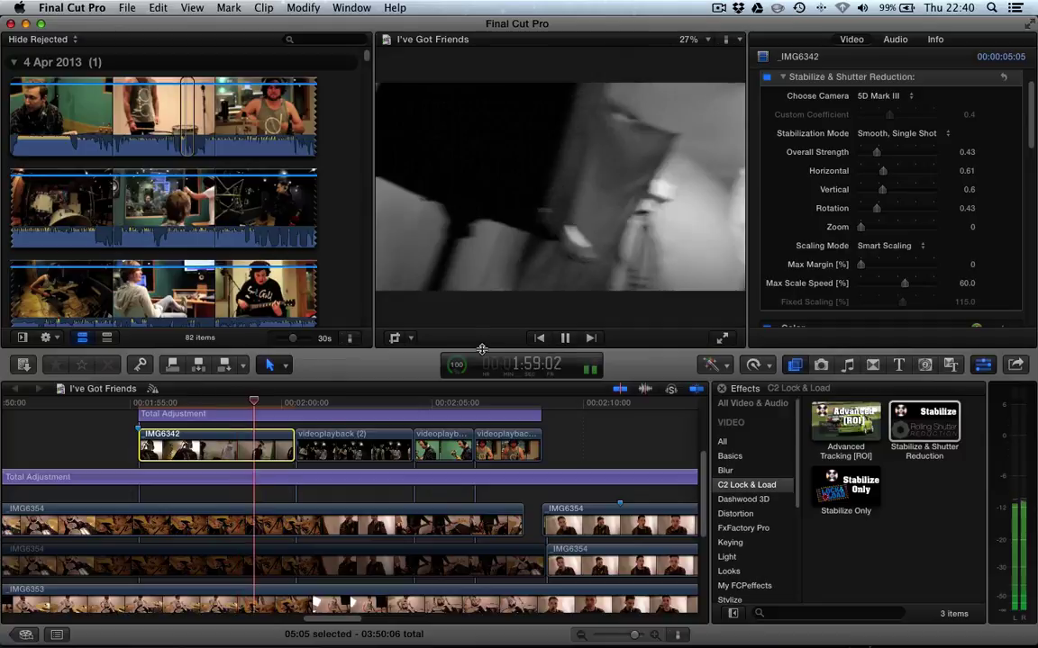
key("space")
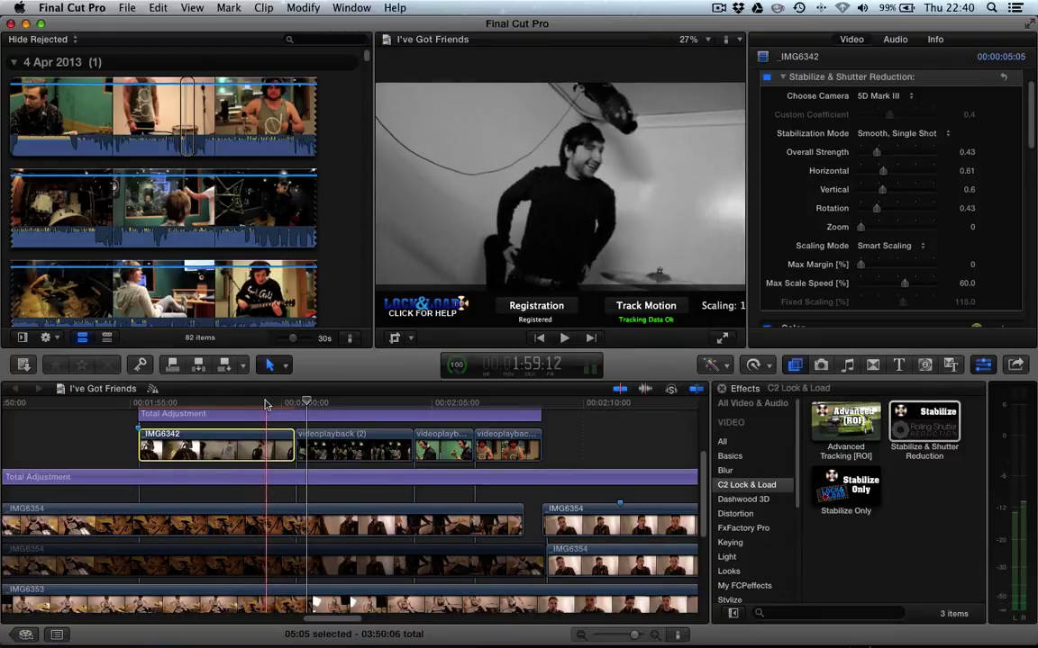
Step: Fine-tune Overall Strength to 0.72 at a parked frame and play to review
left_click(275, 404)
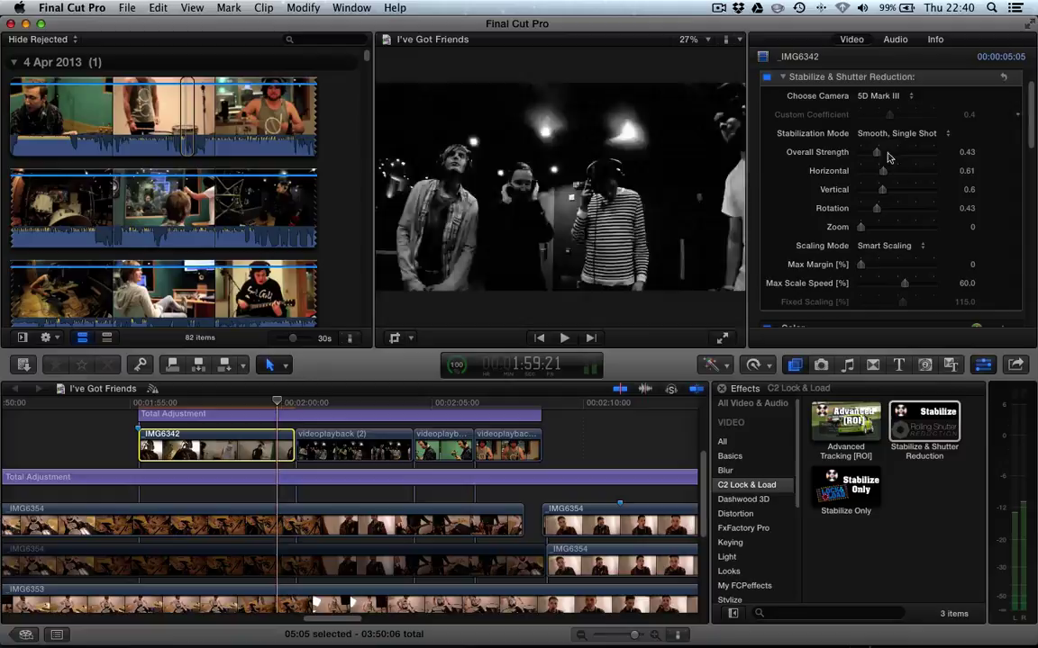
left_click_drag(890, 154, 896, 152)
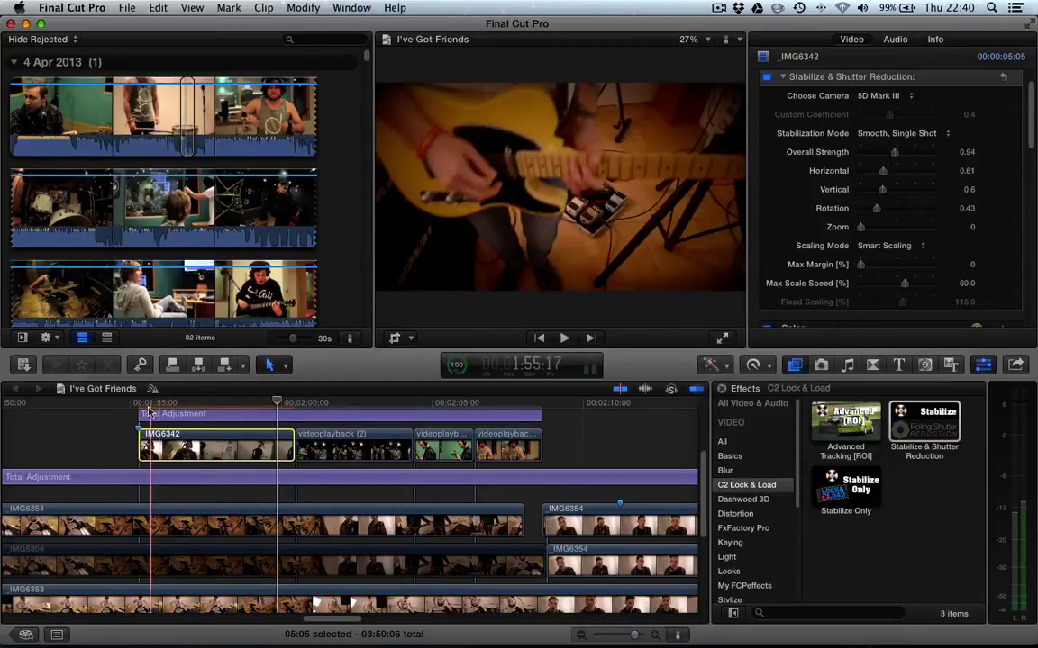
left_click_drag(895, 153, 885, 153)
left_click_drag(877, 209, 887, 210)
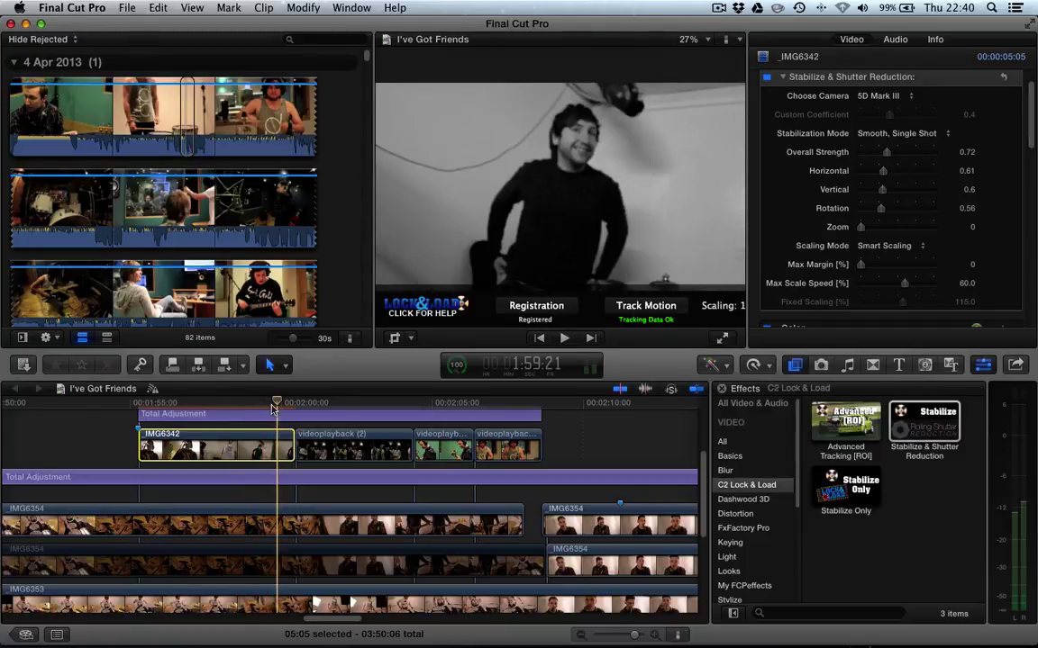
key("space")
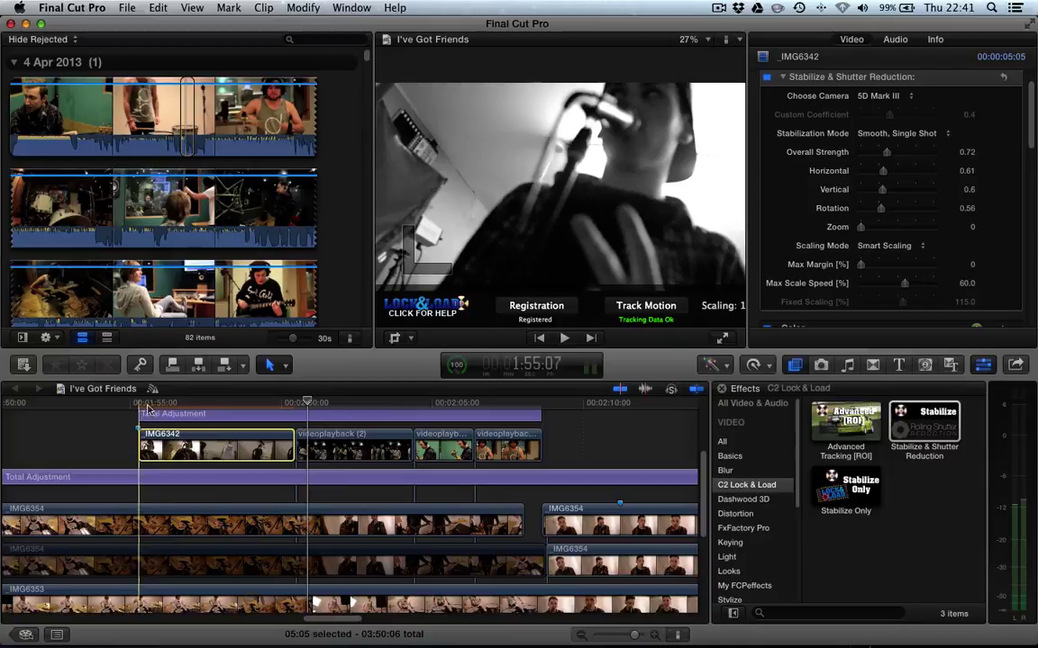
Step: Scroll the timeline right and park the playhead near 2:09 by the IMG6354 clips
scroll(811, 244, "down", 3)
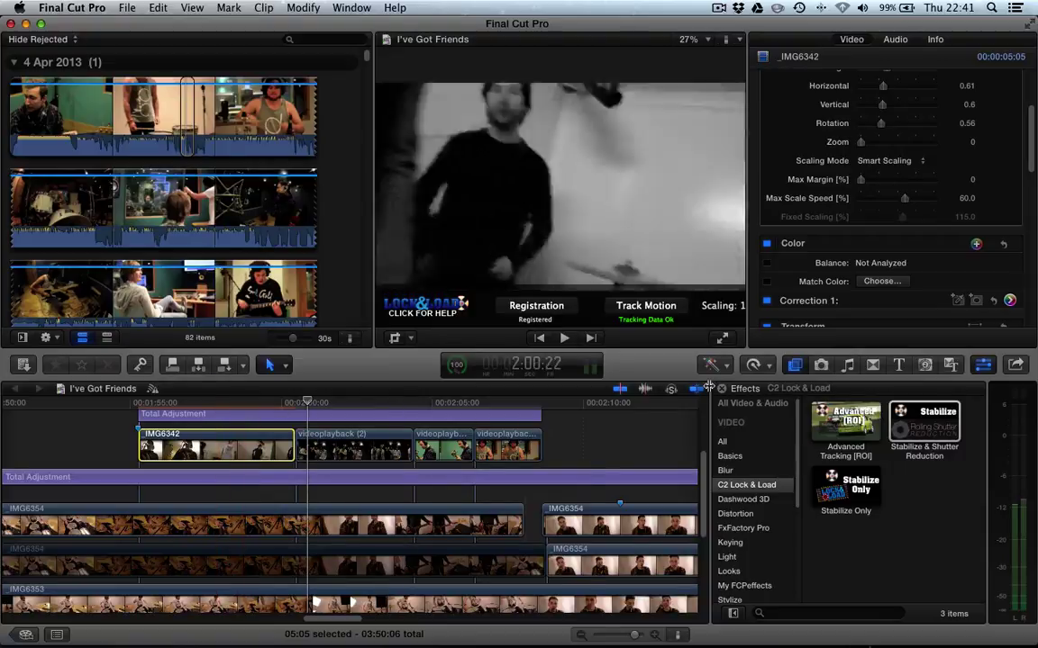
scroll(505, 423, "right", 5)
scroll(513, 423, "right", 2)
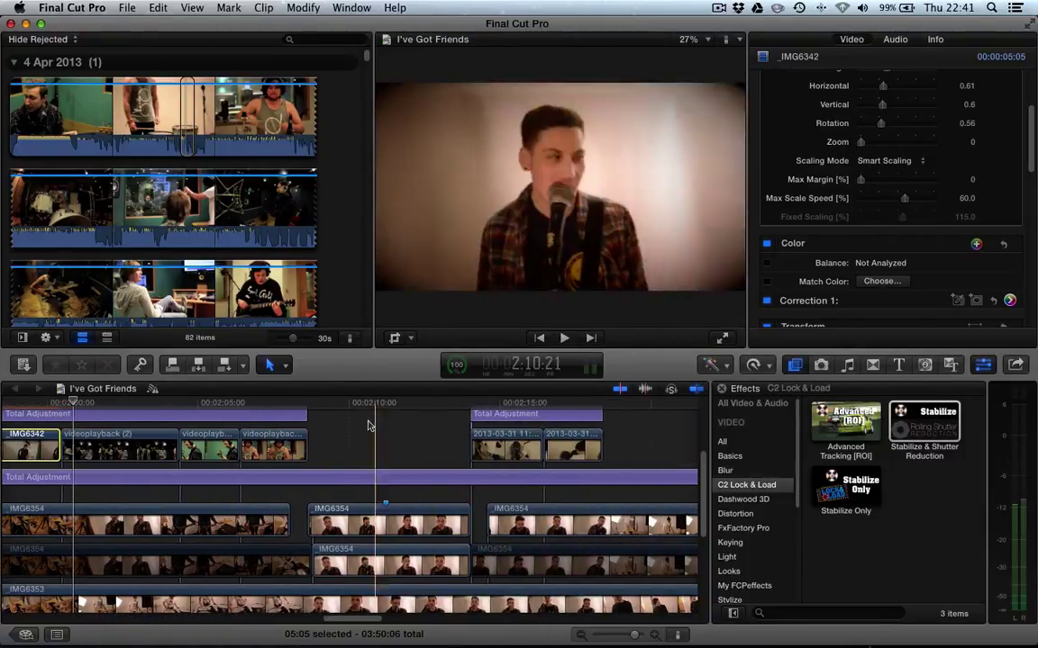
left_click(358, 422)
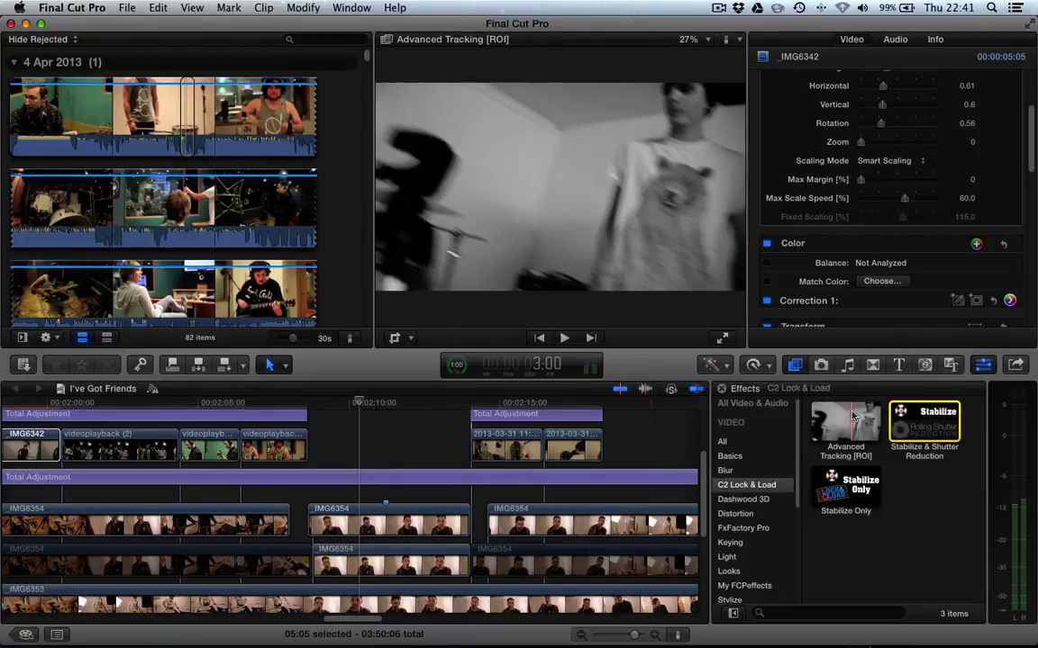
Step: Drop Advanced Tracking [ROI] onto the IMG6354 clip, select it and play it back
left_click_drag(853, 416, 396, 520)
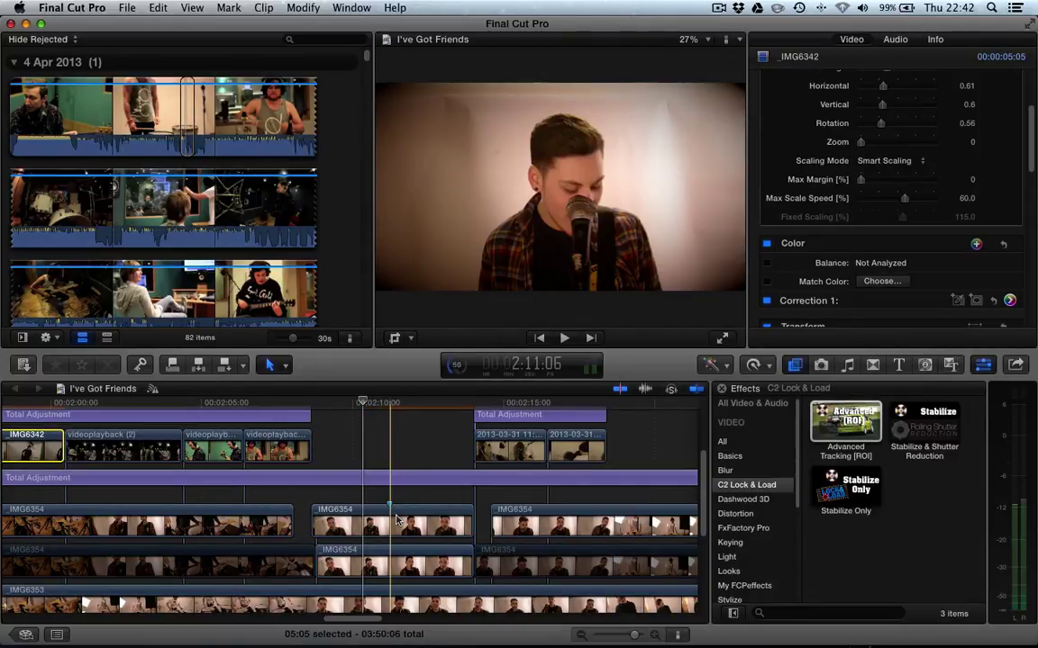
left_click(396, 520)
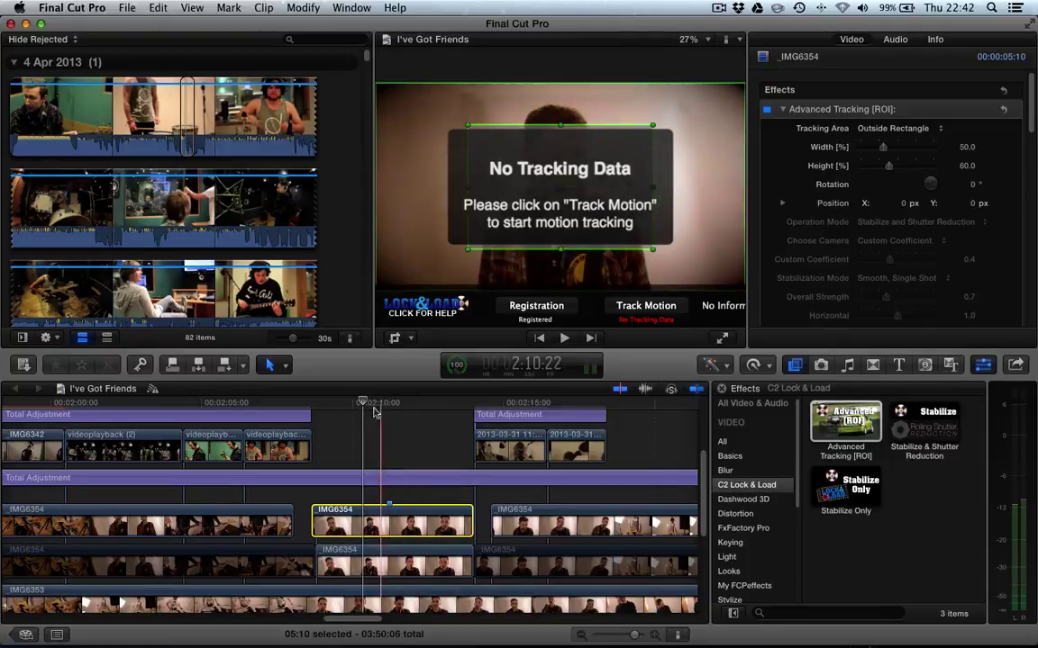
key("space")
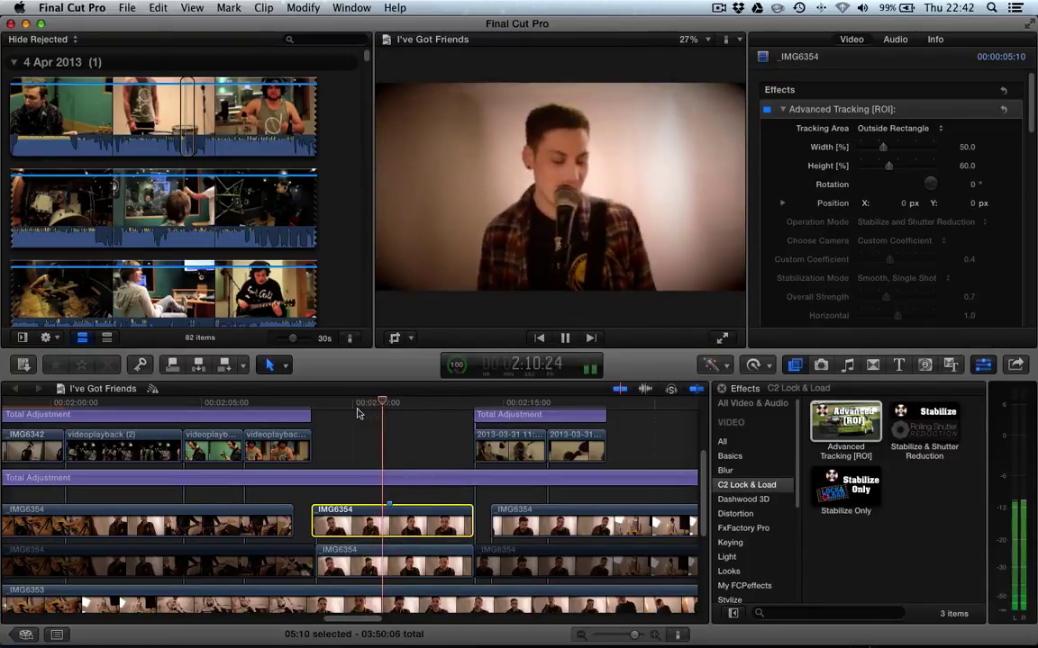
key("space")
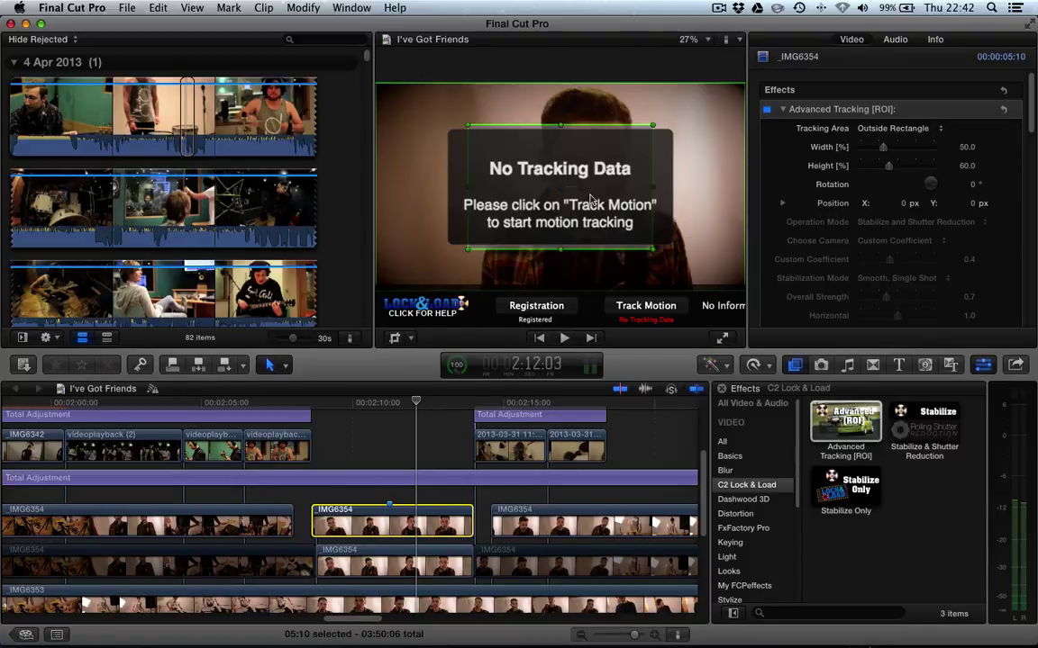
Step: Set tracking to Outside Rectangle and shrink the region to 25.8% by 47.7% over the singer's head
left_click(892, 128)
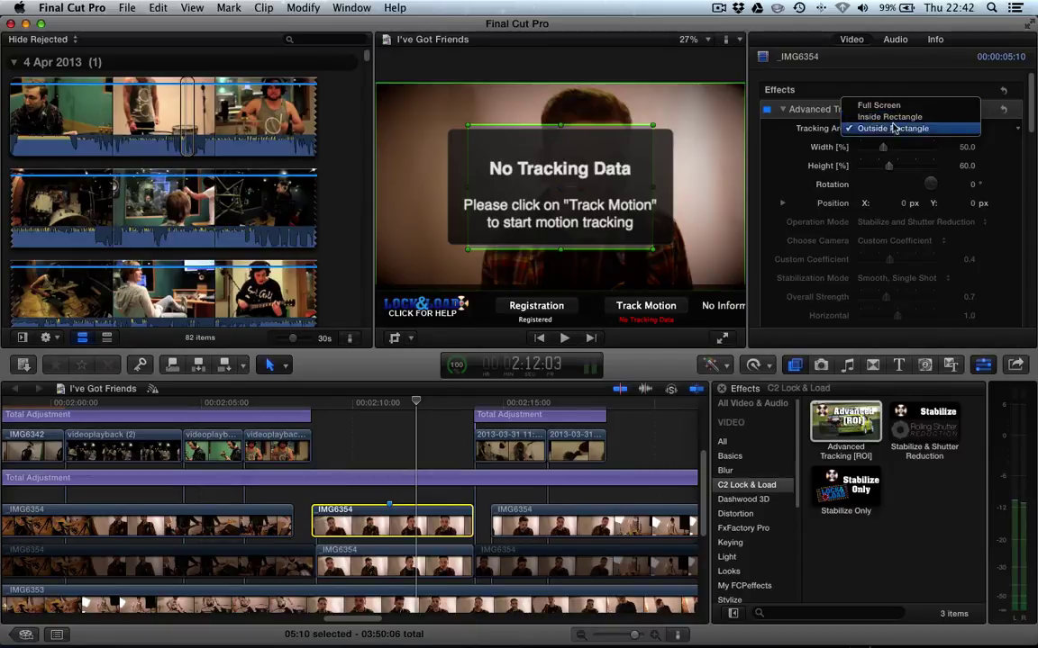
left_click(651, 129)
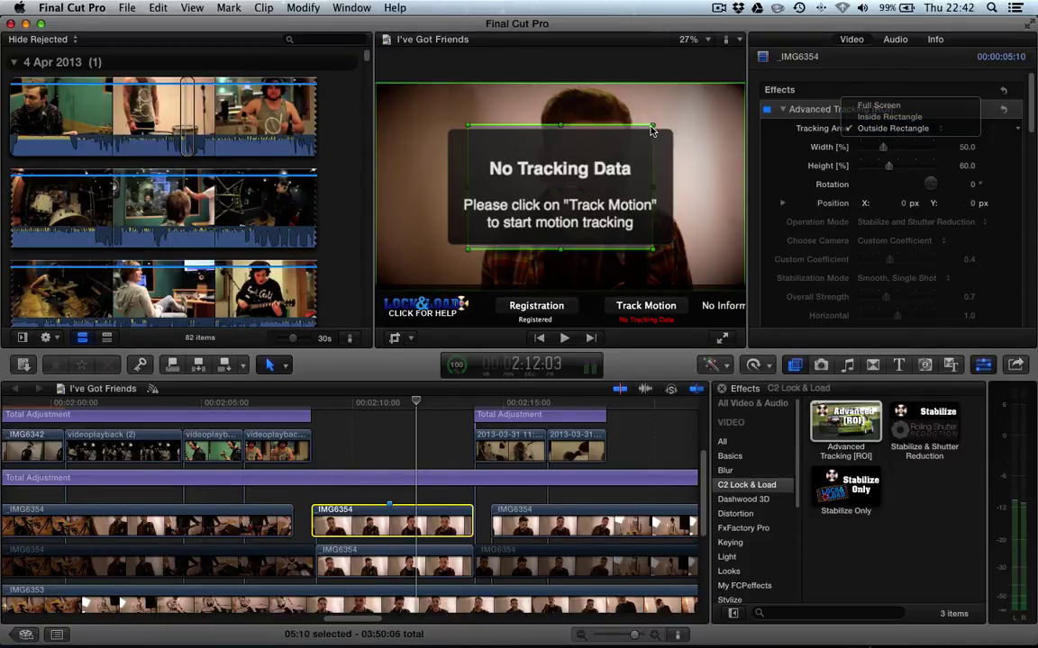
left_click_drag(651, 129, 546, 129)
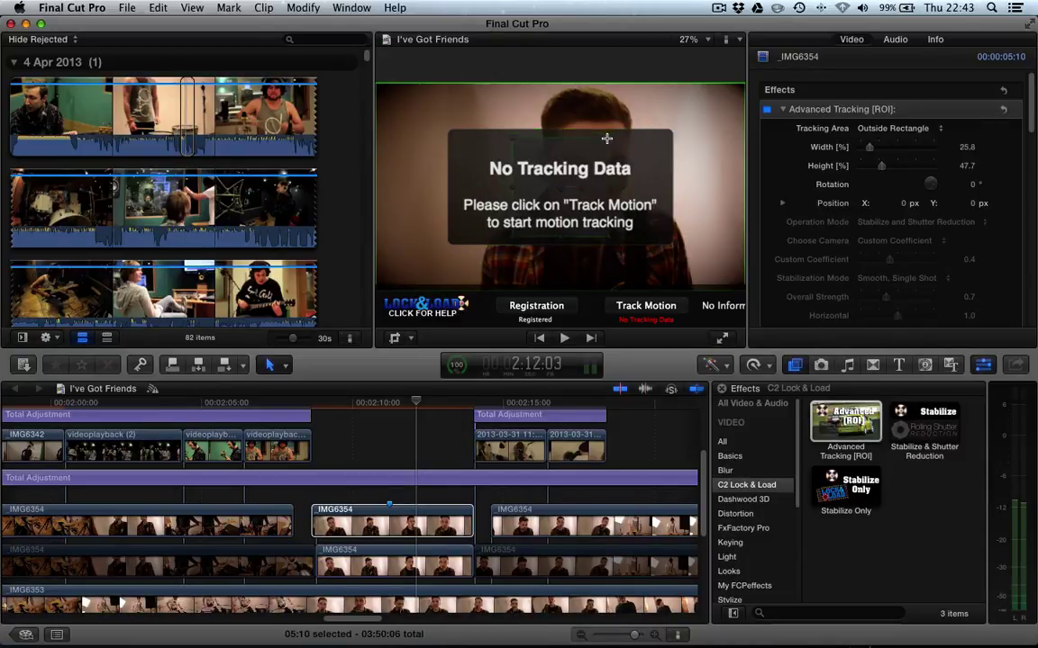
left_click_drag(590, 176, 650, 175)
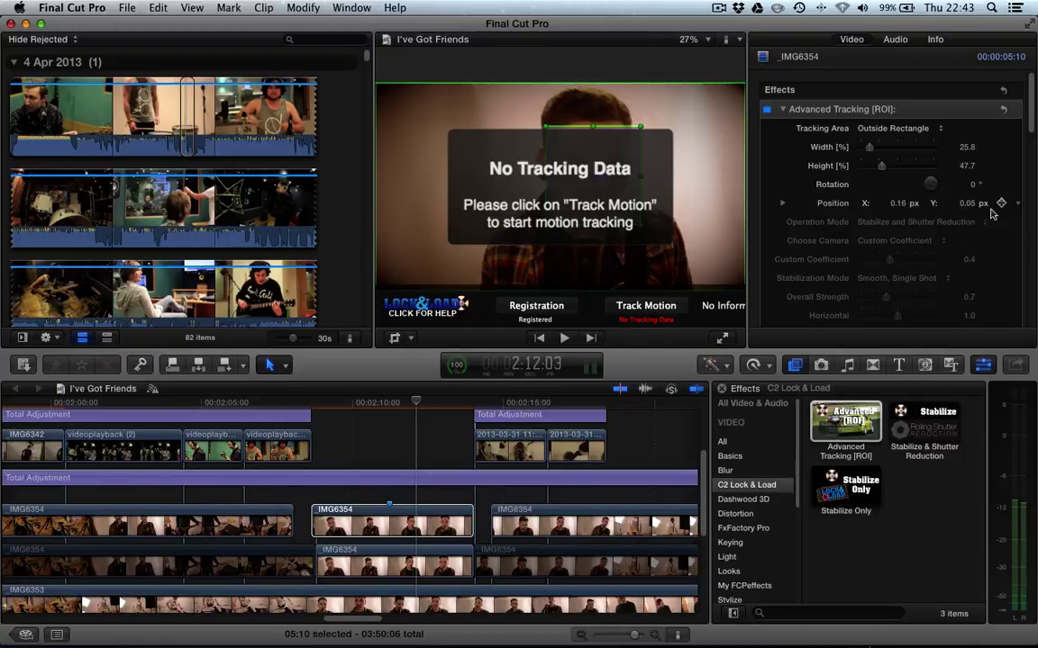
Step: Keyframe the tracking rectangle's position at several frames, realigning it over the singer's face each time
left_click(1002, 205)
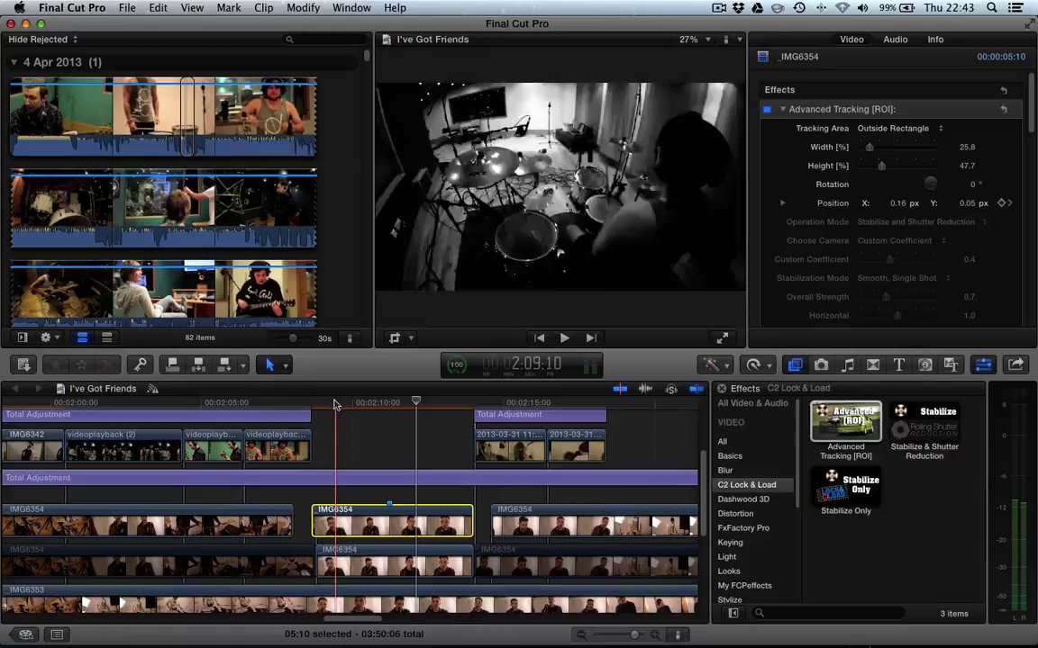
left_click(390, 403)
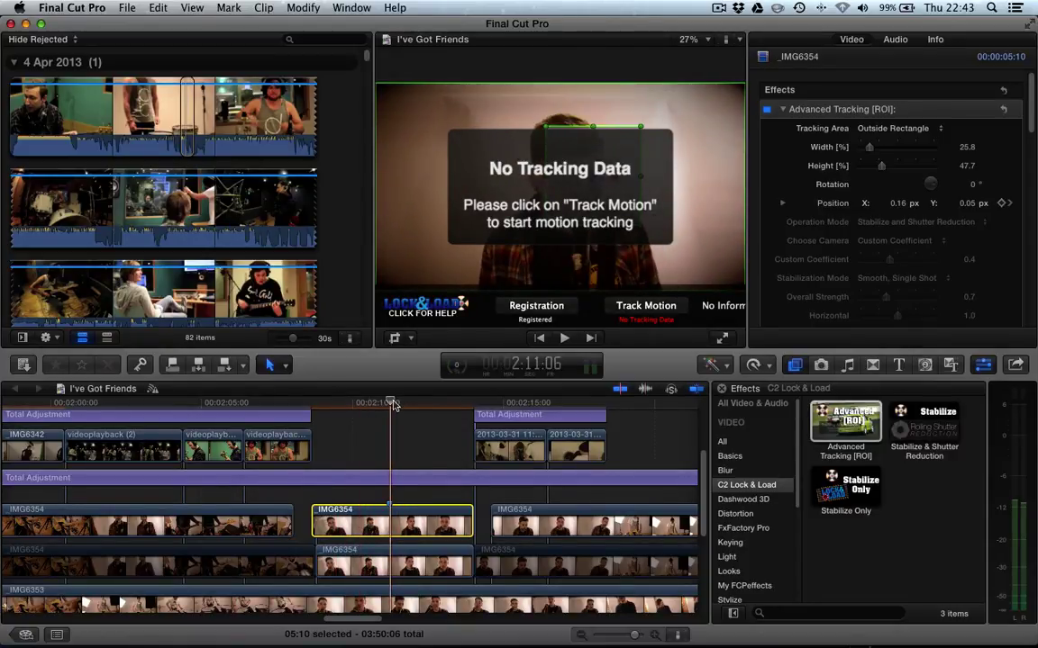
left_click_drag(530, 162, 509, 162)
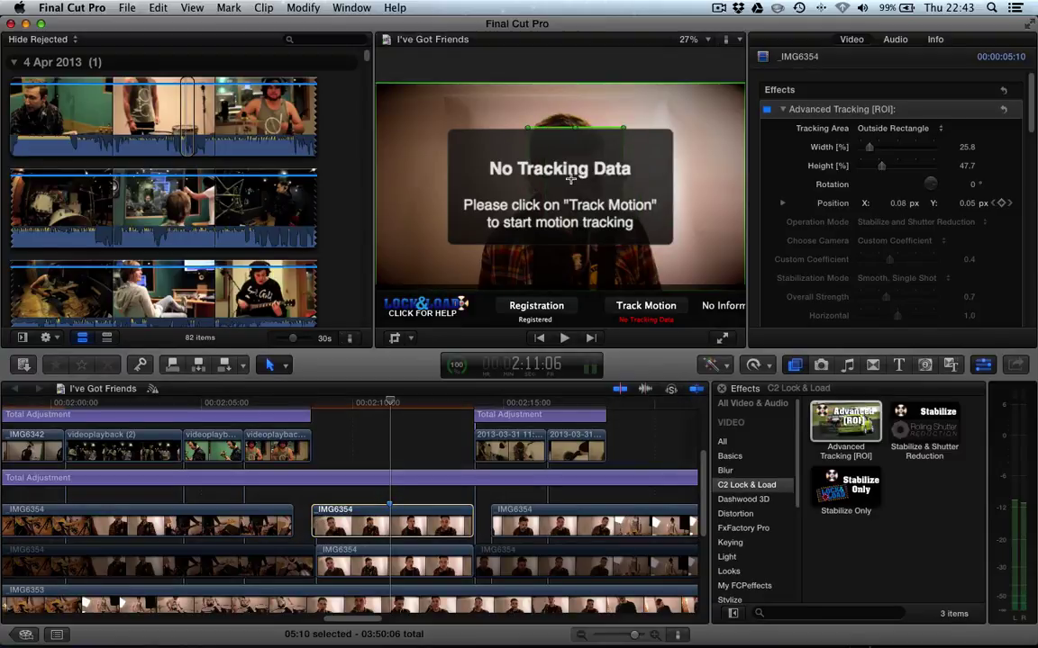
left_click(351, 406)
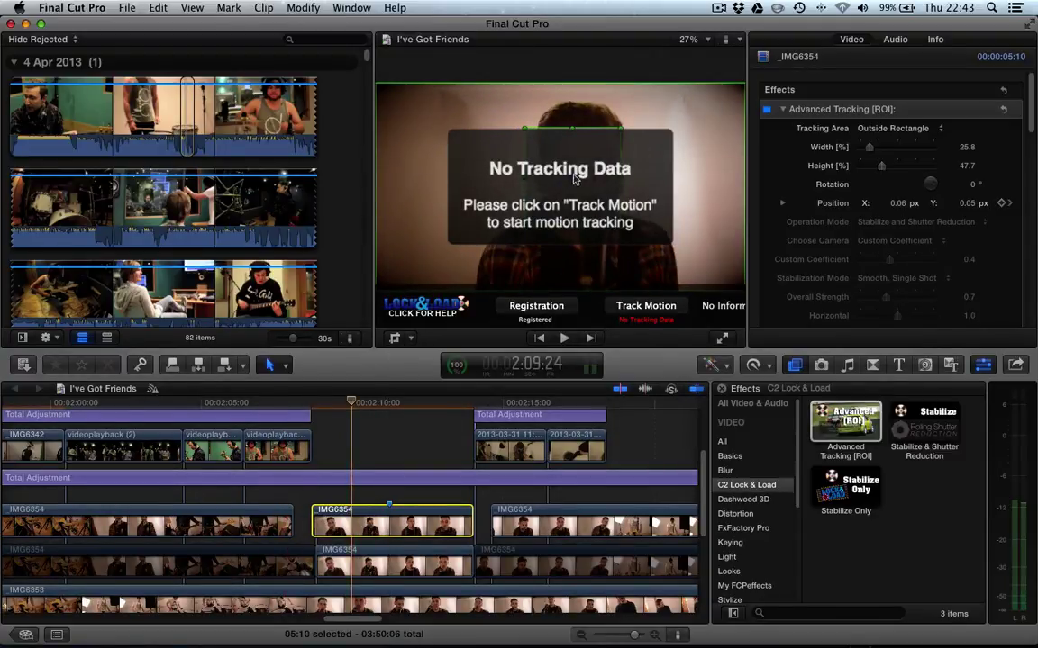
left_click(331, 402)
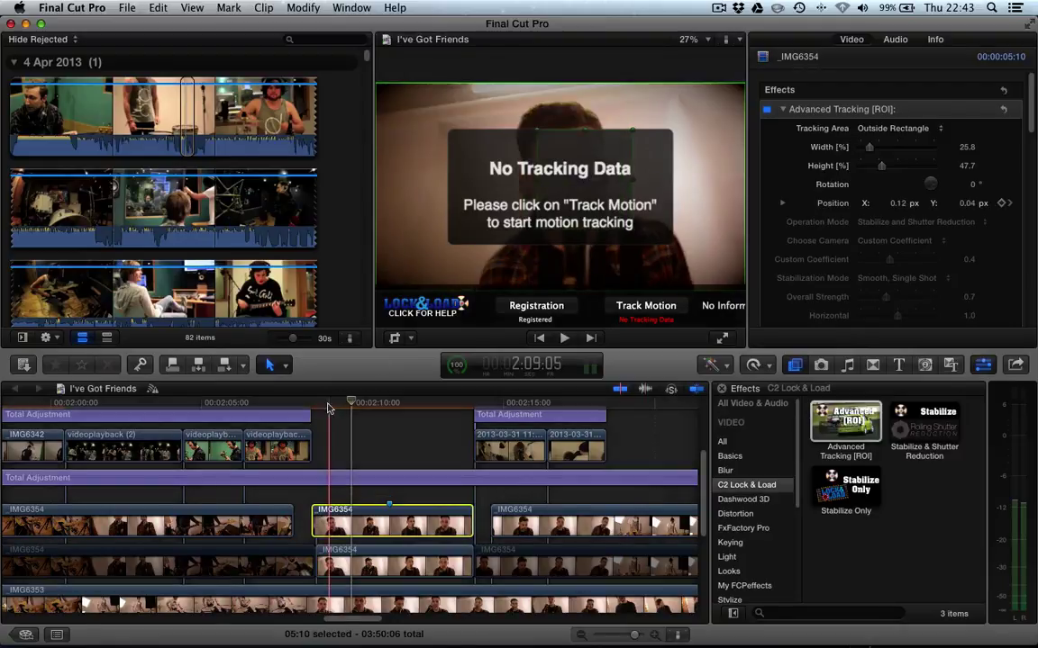
left_click(553, 180)
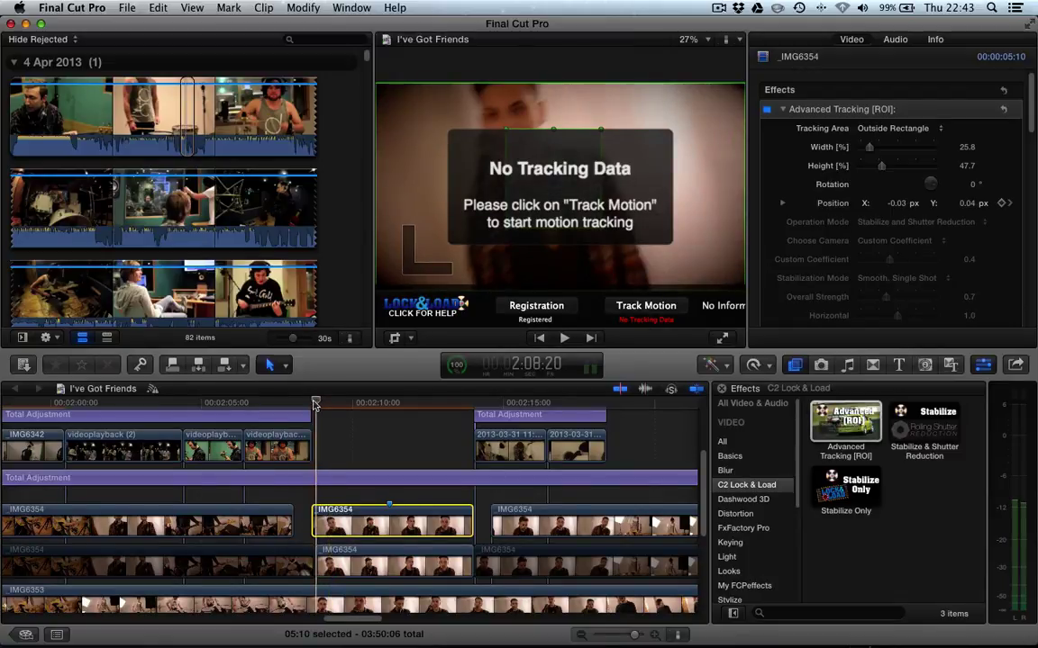
left_click(313, 403)
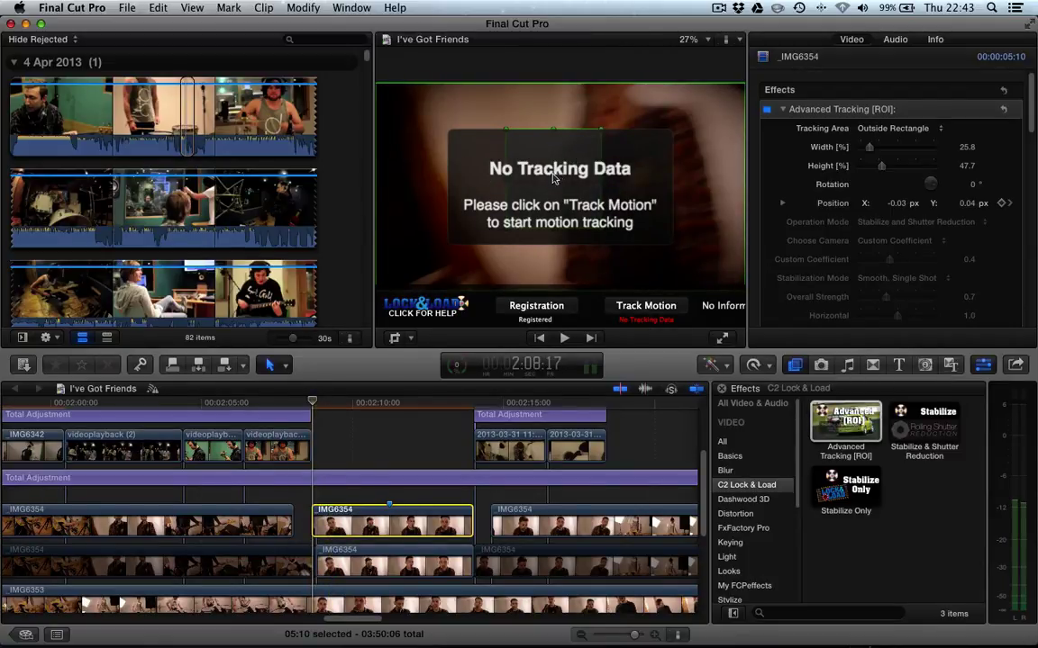
left_click(542, 109)
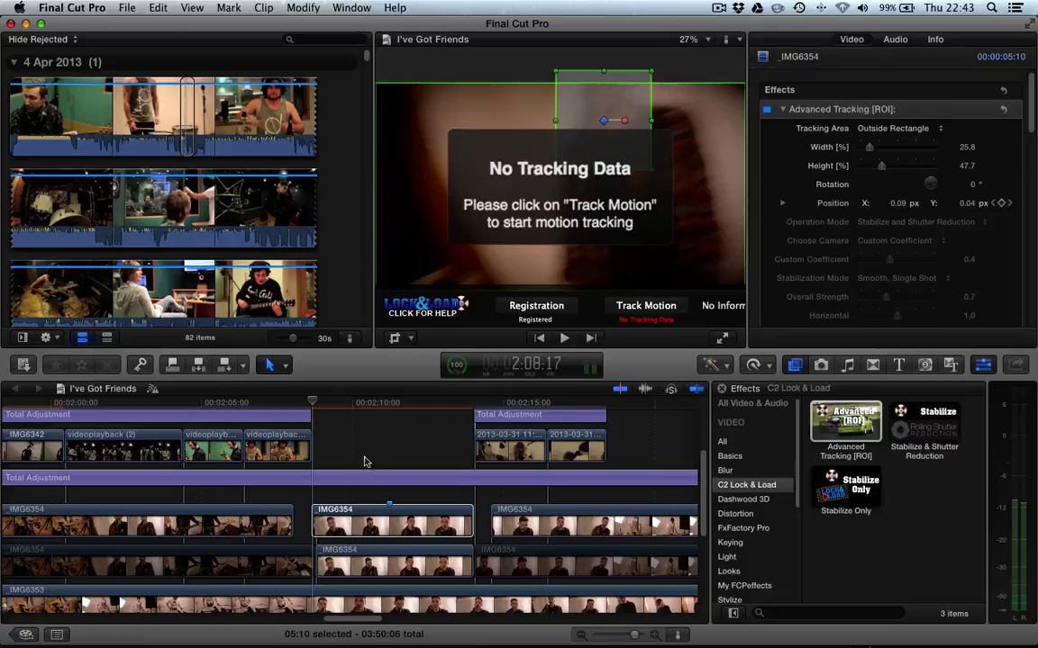
left_click(462, 402)
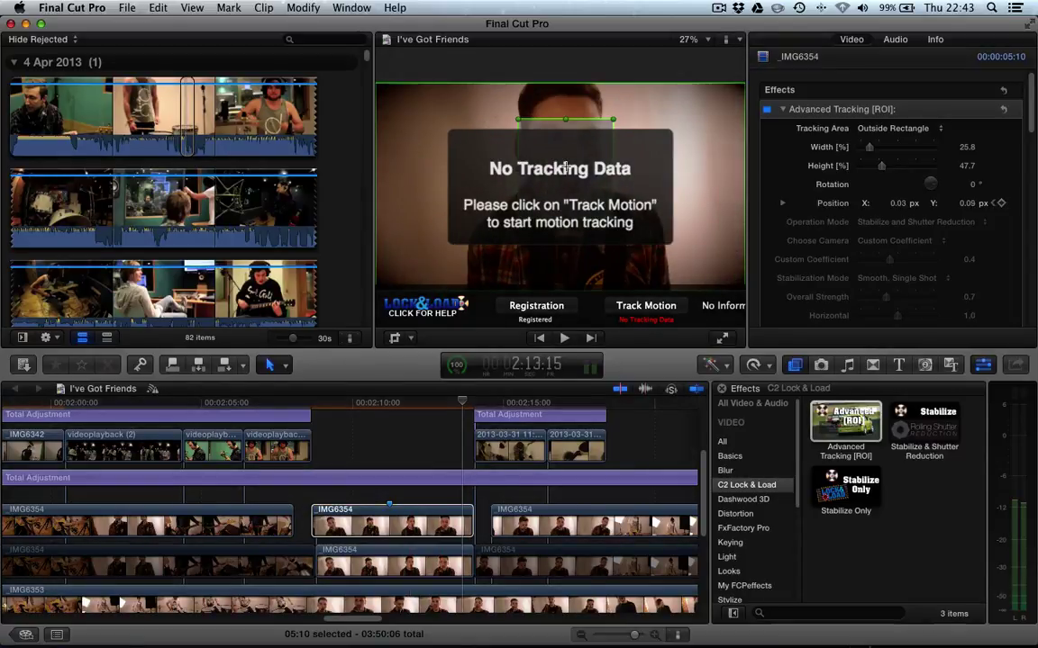
left_click(475, 403)
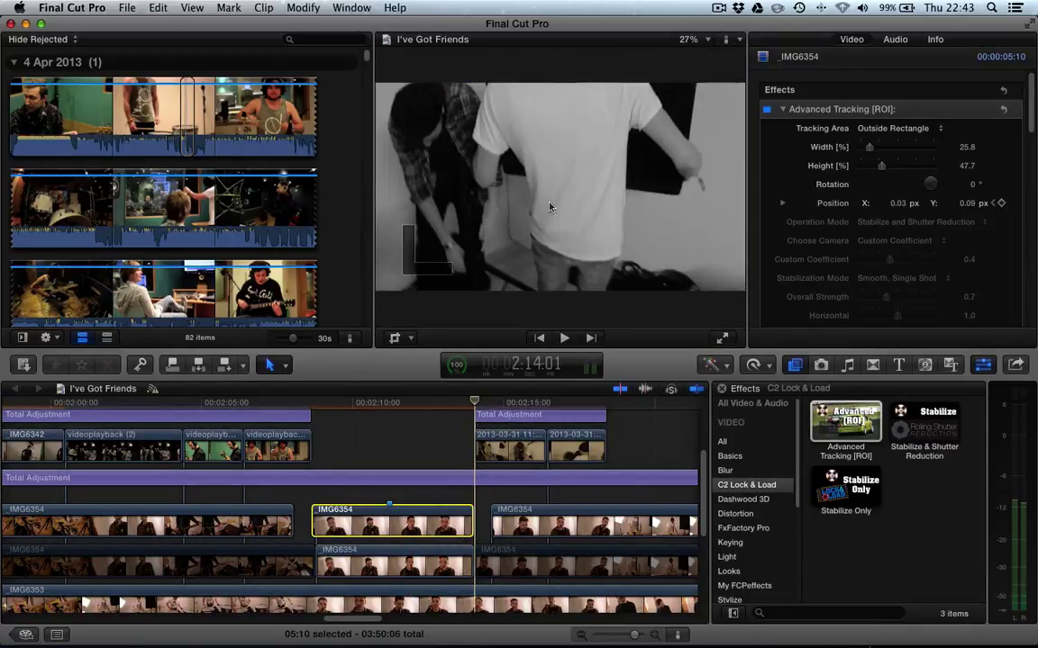
Step: Track the face region through IMG6354 until tracking data reports OK, keeping Stabilize and Shutter Reduction mode
left_click(491, 310)
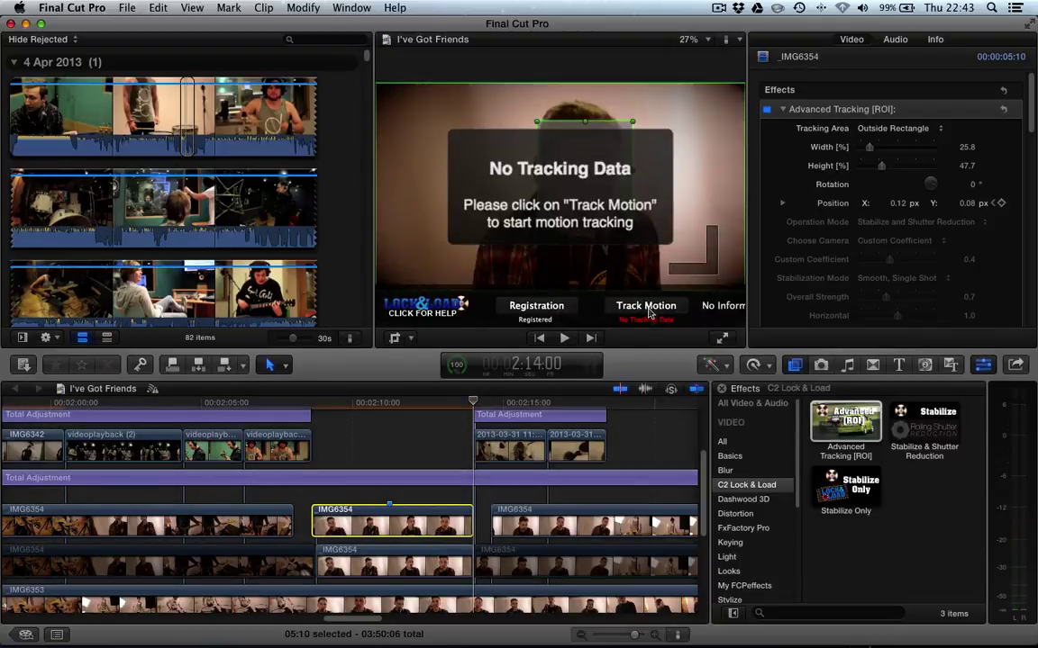
left_click(646, 306)
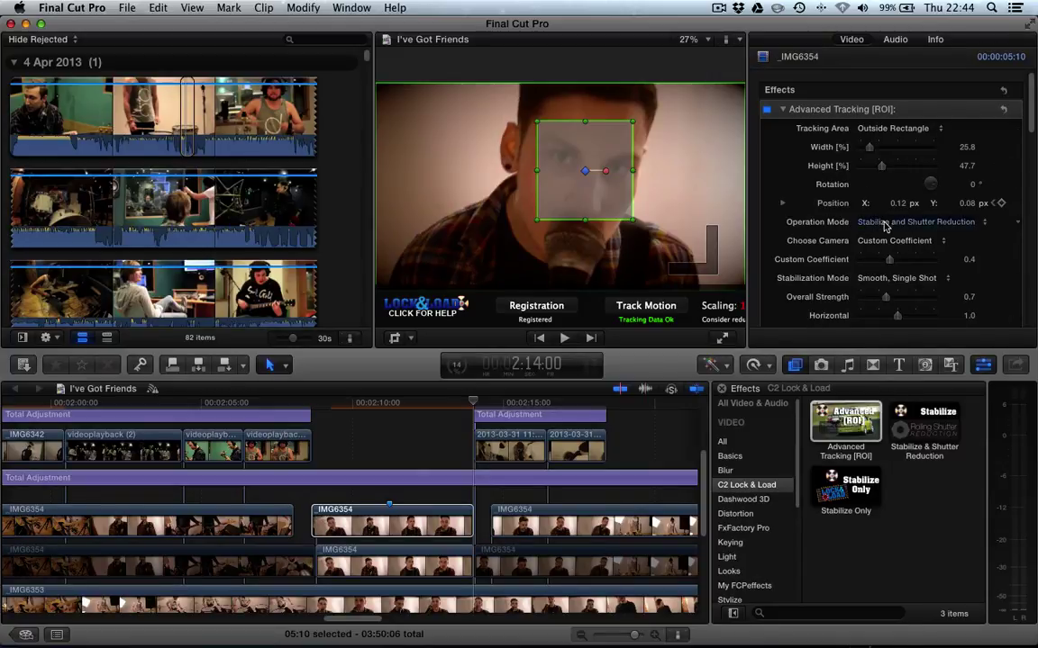
left_click(878, 222)
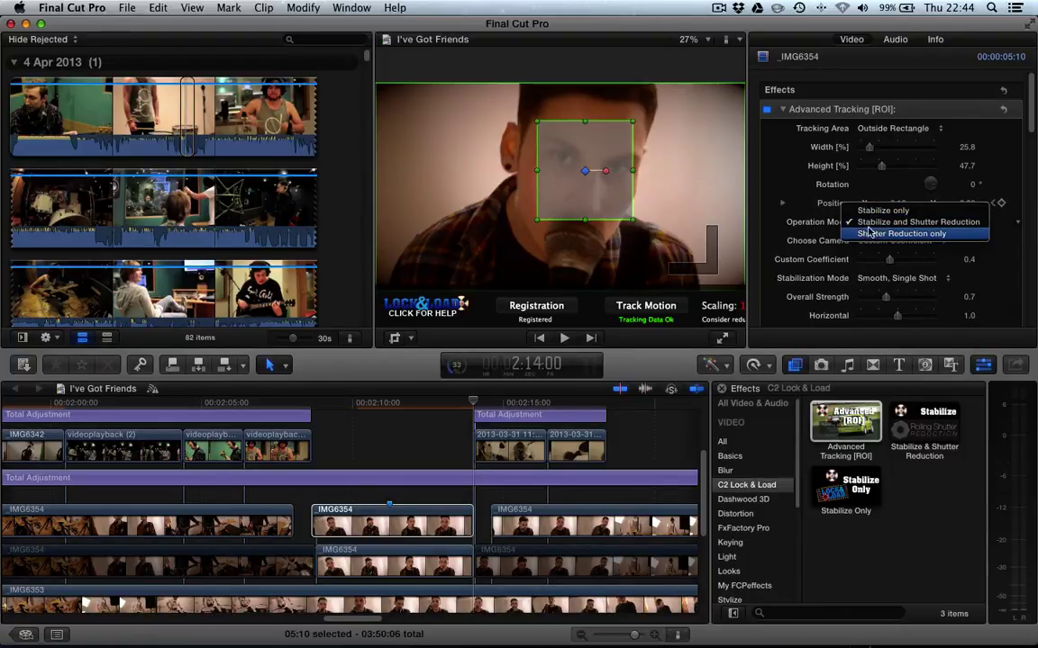
left_click(811, 236)
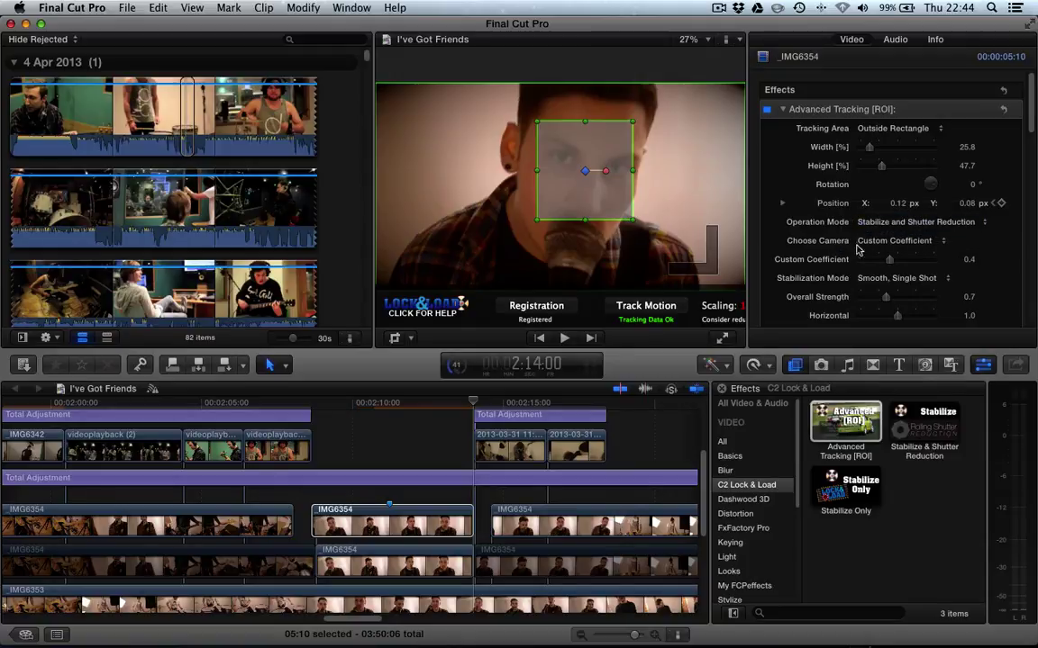
left_click(878, 241)
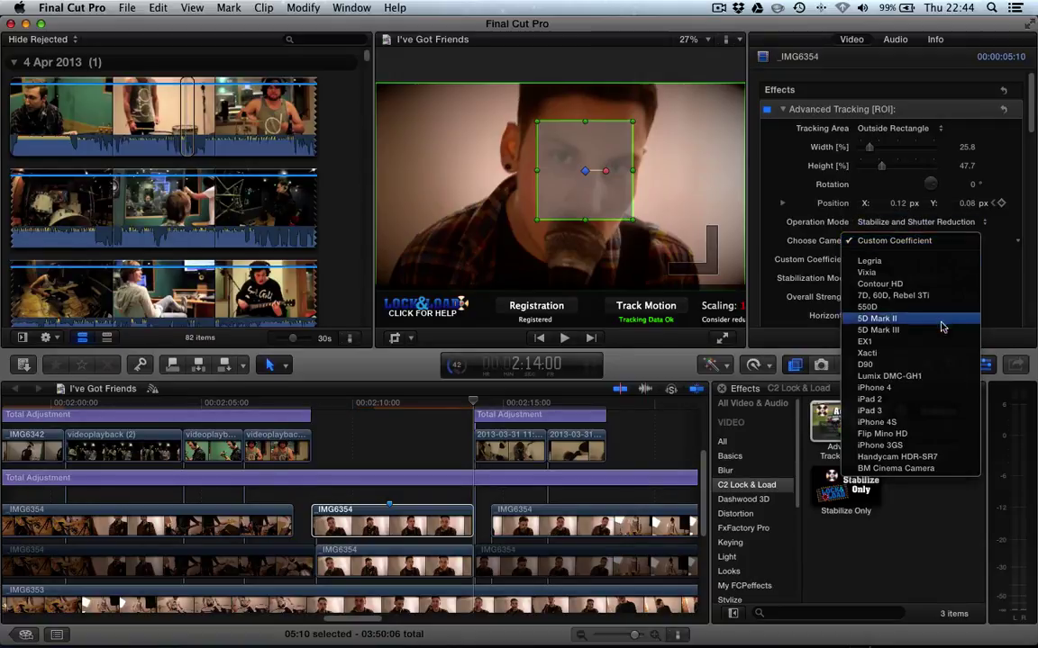
Step: Use the 5D Mark III preset with strength 0.49, horizontal 0.75, vertical 0.73, rotation 0.65, then play
left_click(887, 330)
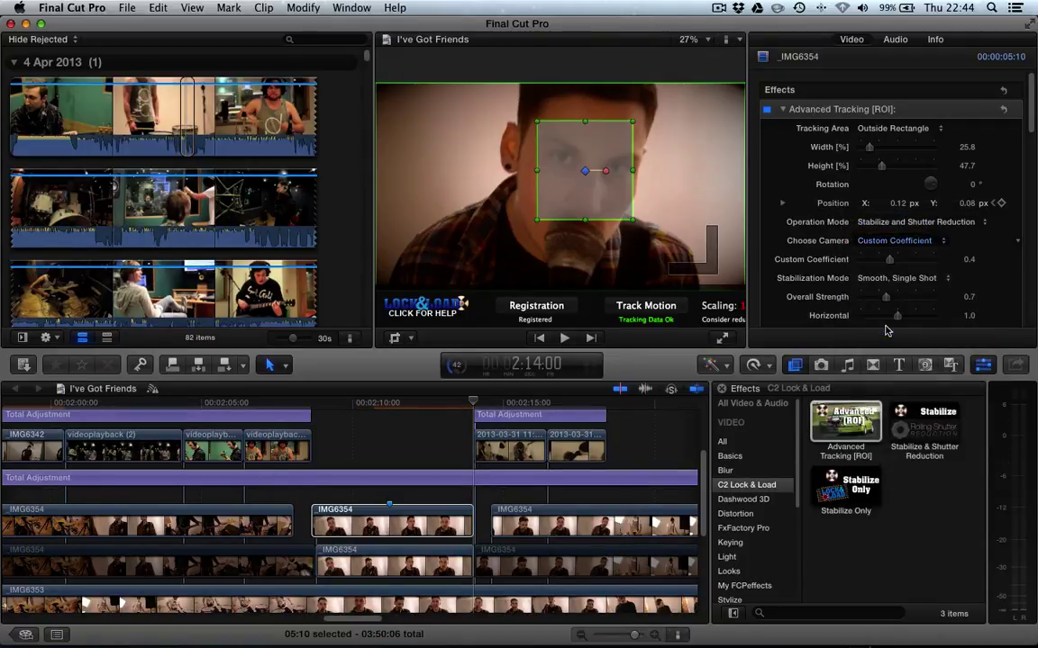
scroll(831, 279, "down", 3)
scroll(831, 279, "down", 1)
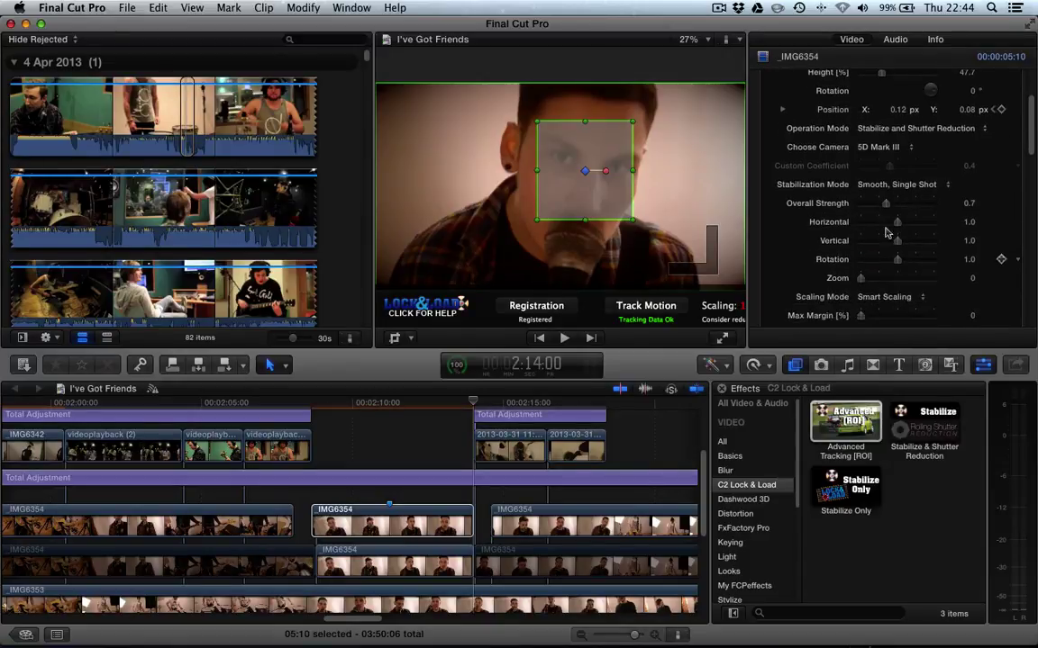
scroll(806, 255, "down", 1)
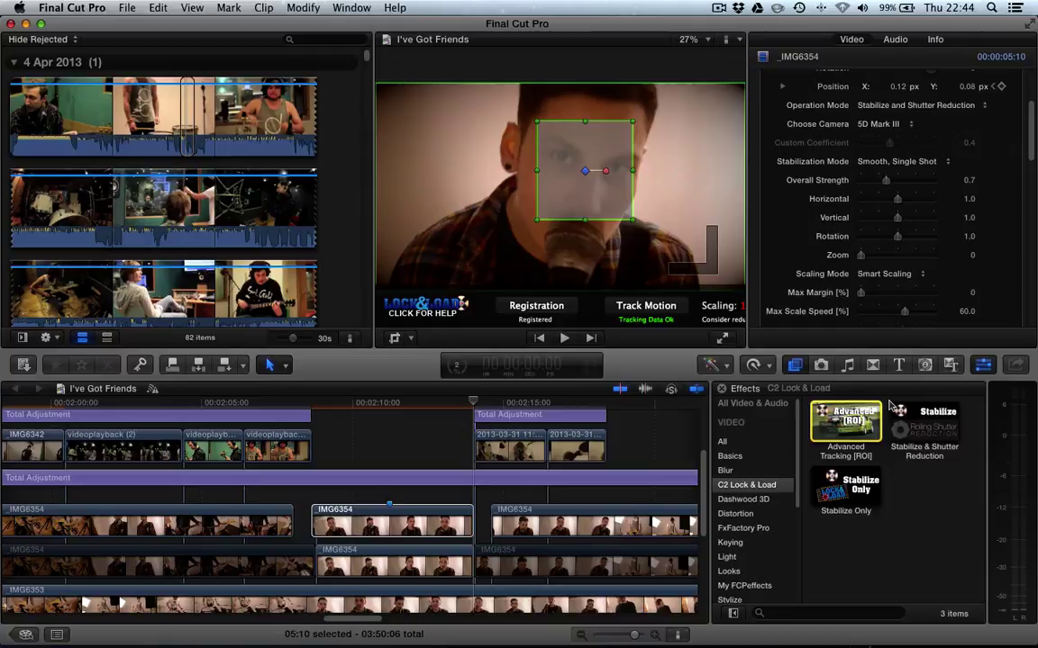
left_click_drag(896, 180, 875, 179)
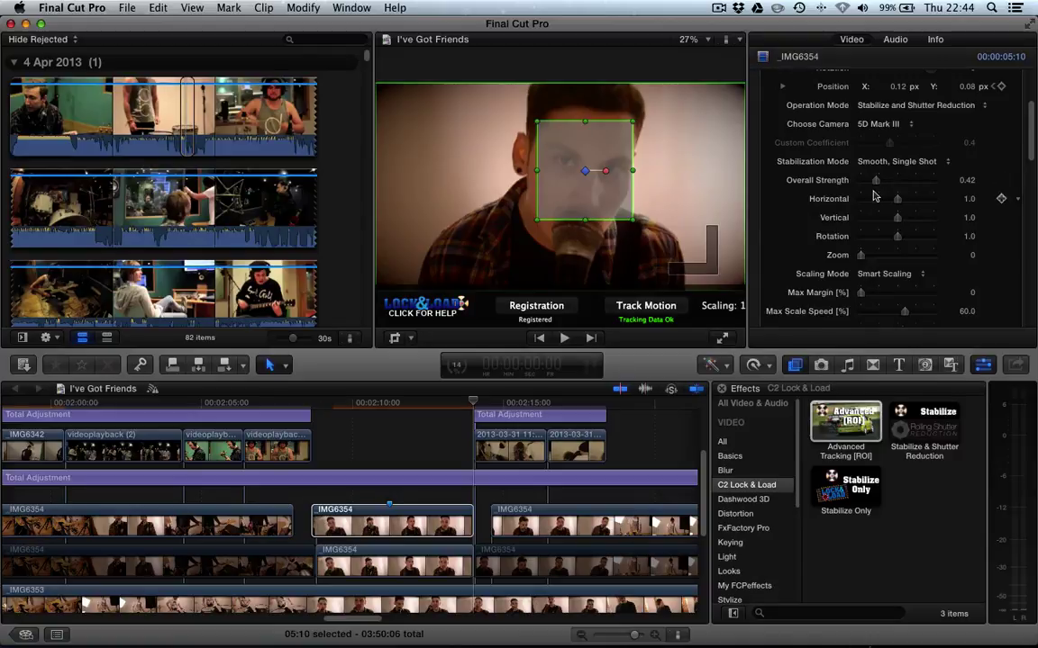
left_click_drag(875, 180, 883, 183)
left_click_drag(897, 236, 887, 206)
left_click(279, 402)
key("space")
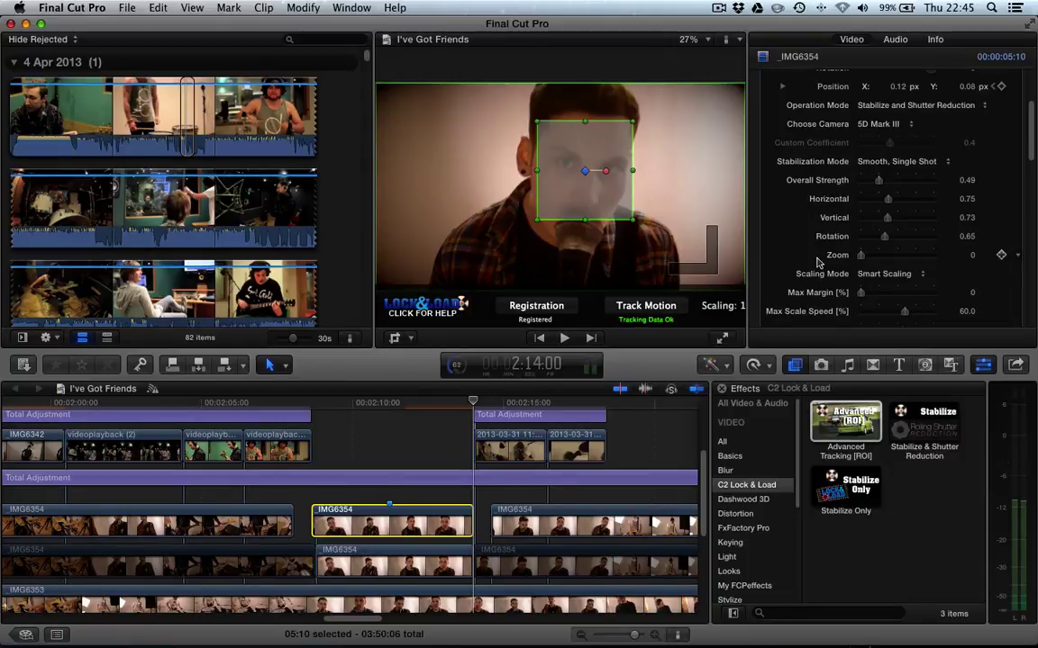
Step: Disable the stabilization effect and play IMG6354 twice to compare it unstabilized
scroll(818, 262, "up", 3)
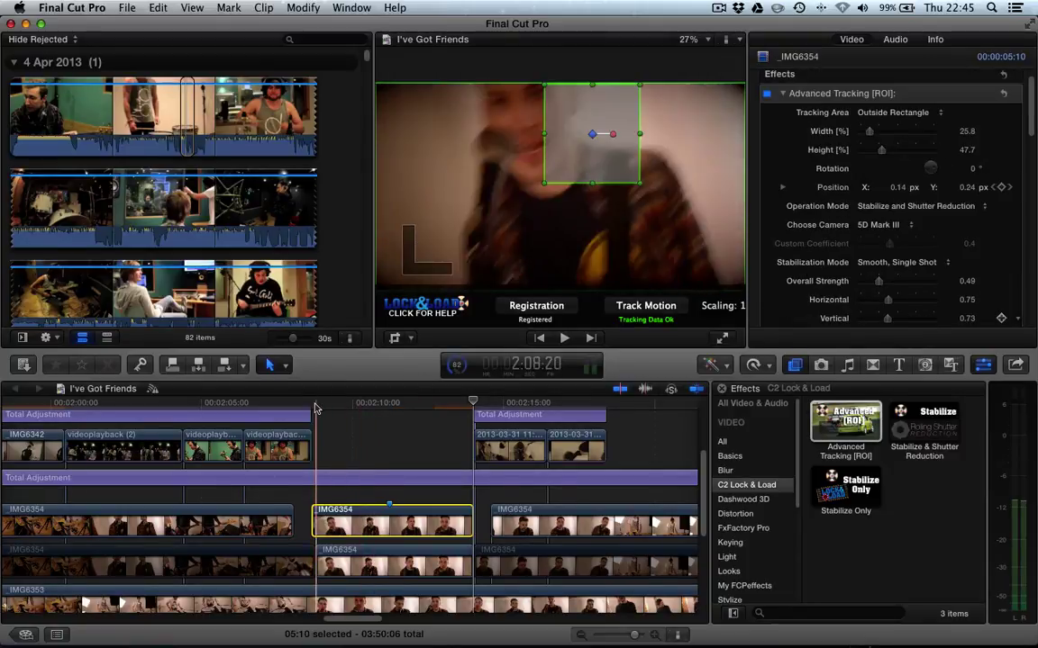
scroll(310, 407, "left", 5)
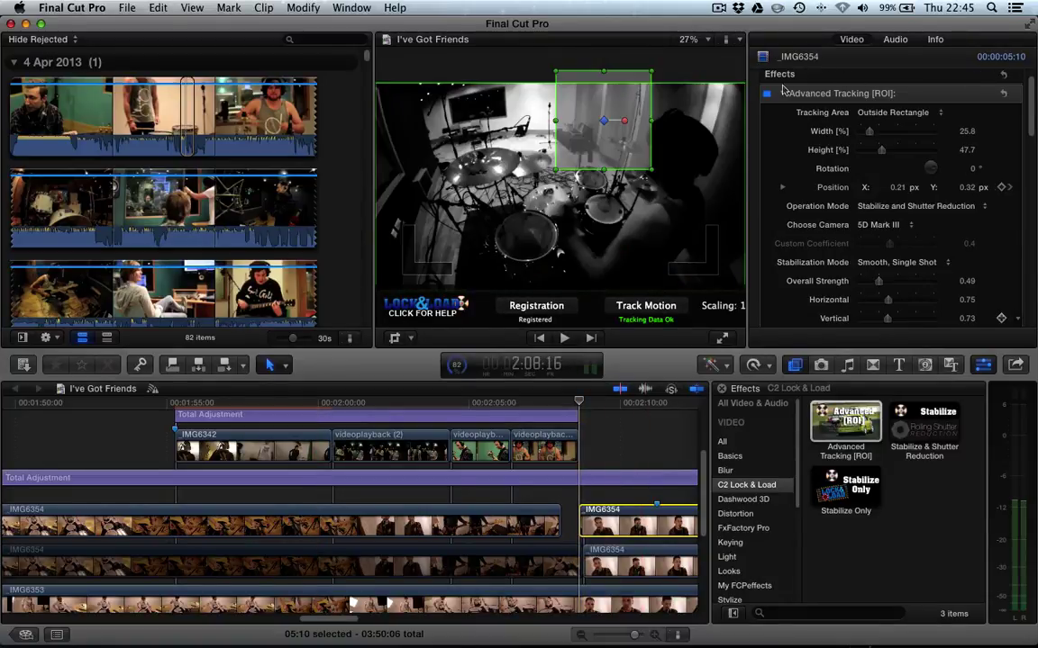
left_click(765, 94)
key("space")
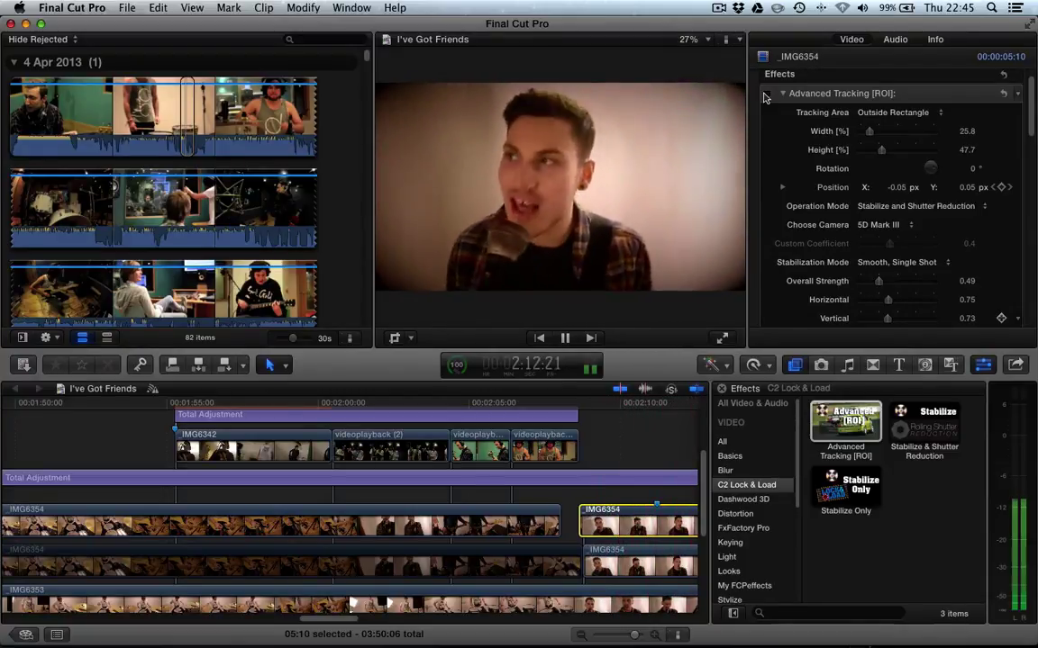
key("space")
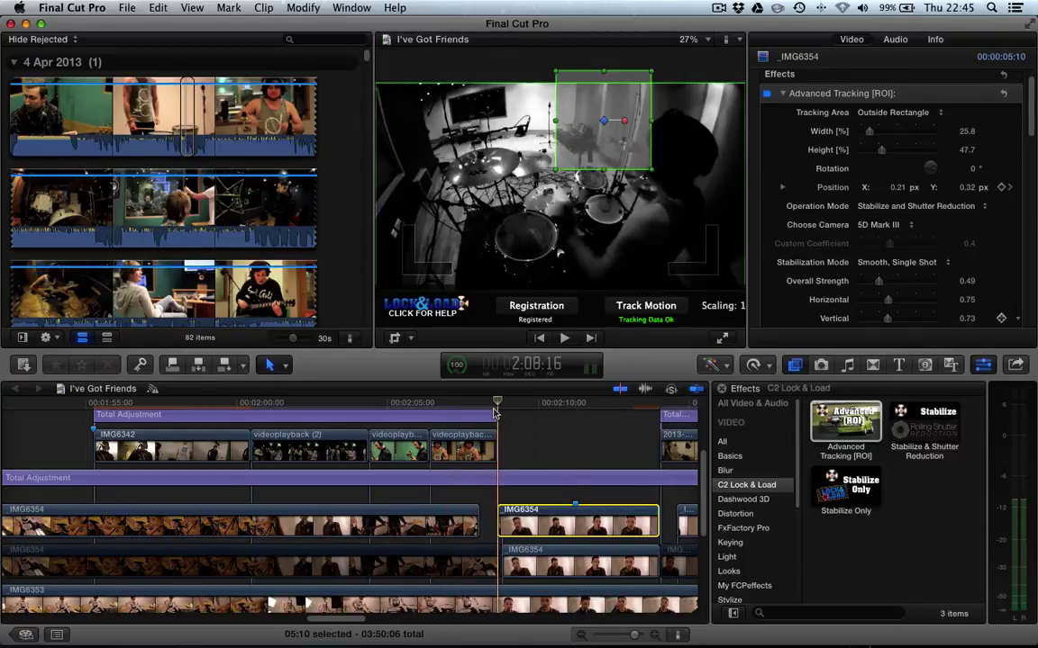
key("space")
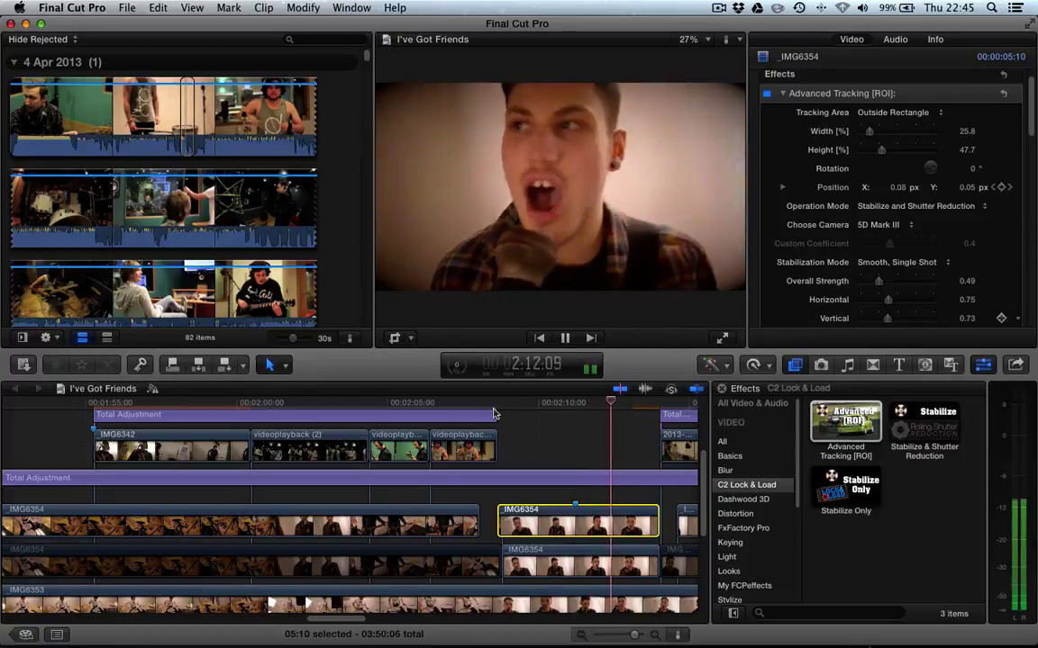
key("space")
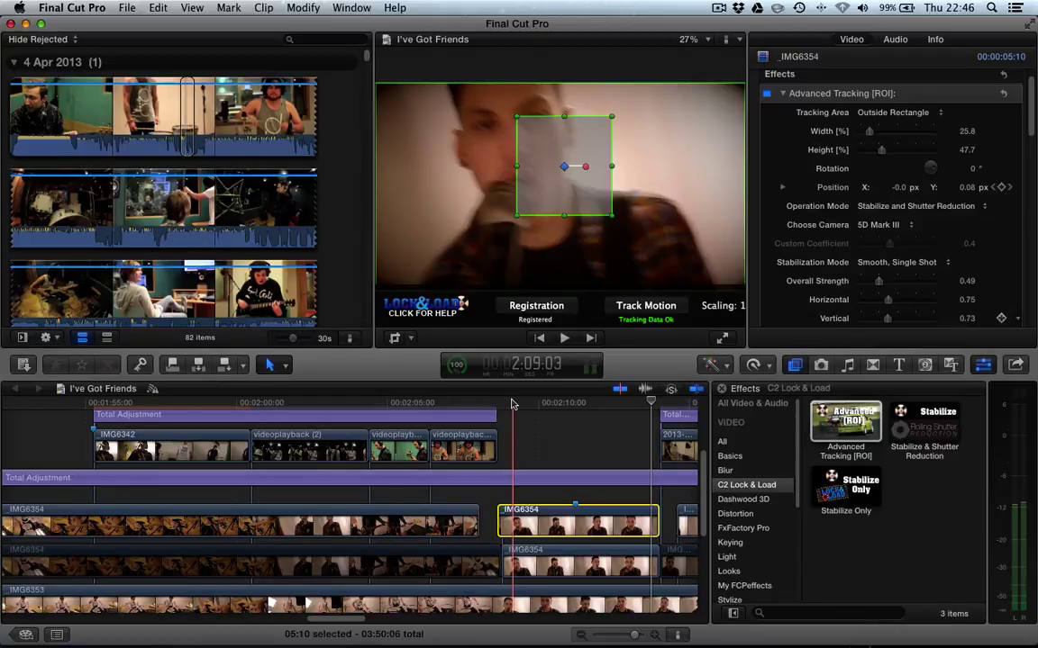
Step: Place the RGB House Total Adjustment title above the IMG6354 clip
left_click(950, 365)
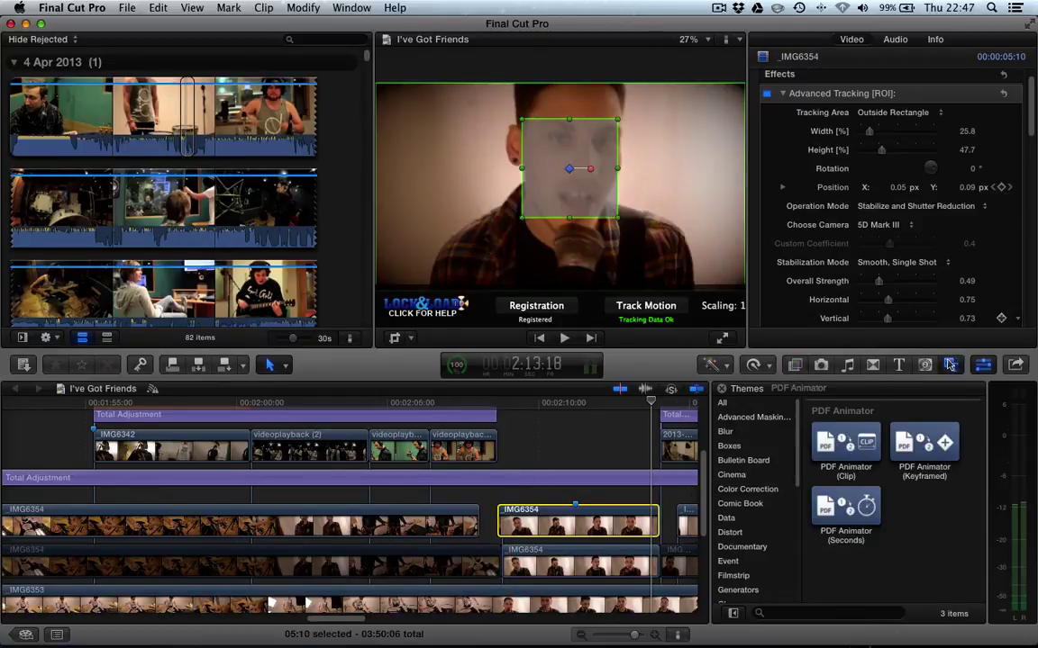
left_click(900, 364)
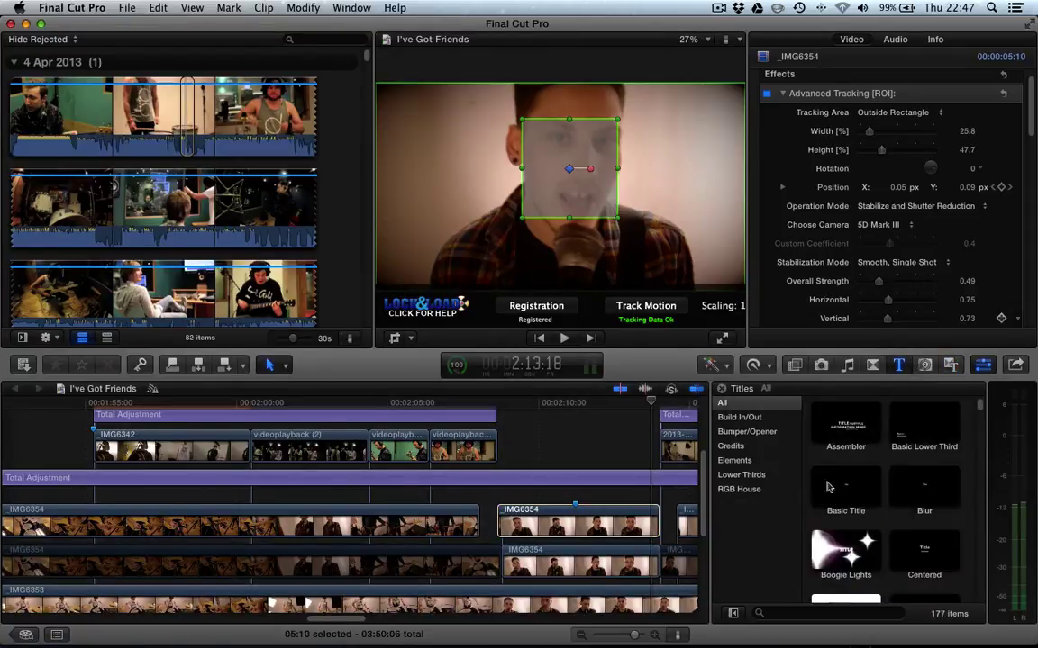
left_click(749, 491)
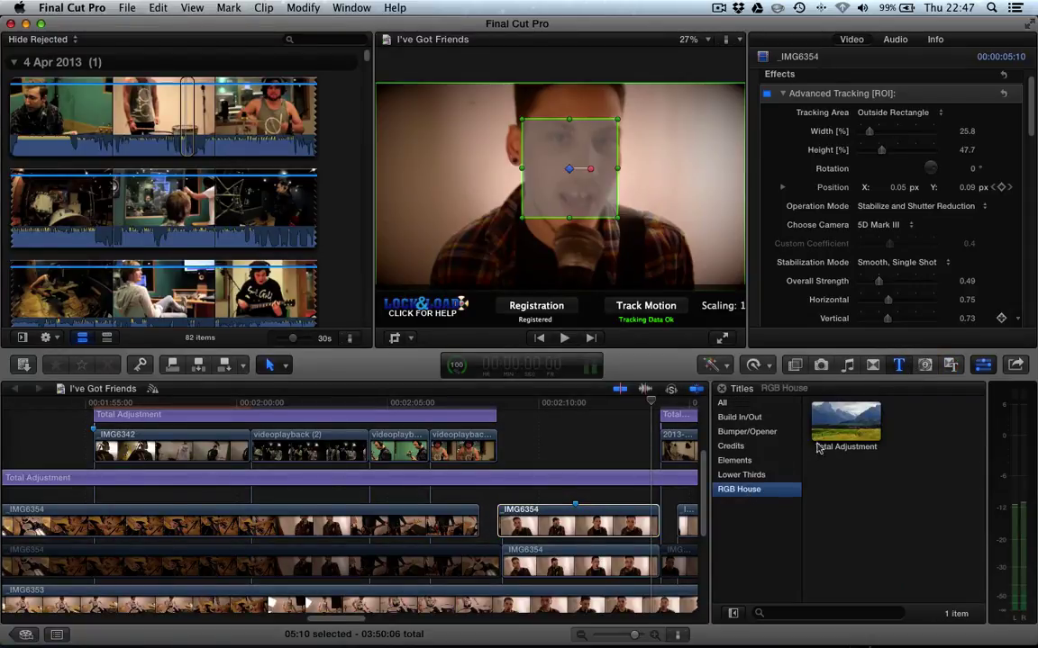
left_click_drag(845, 432, 502, 441)
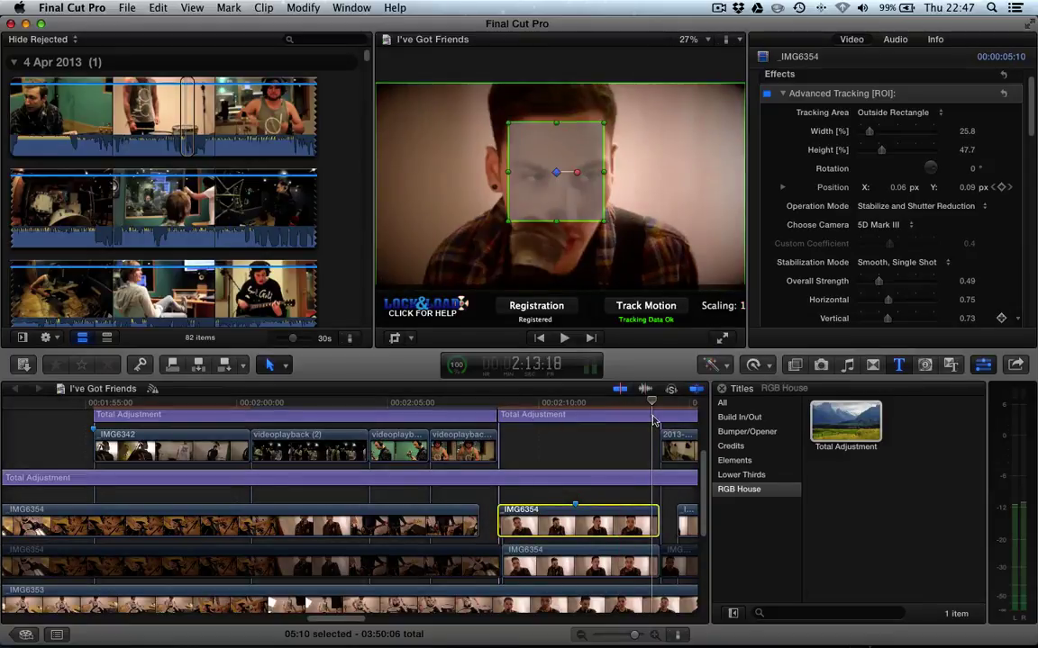
Step: Trim the Total Adjustment layer to 5:09 so it covers only IMG6354, and select it
left_click(651, 418)
left_click_drag(651, 418, 658, 450)
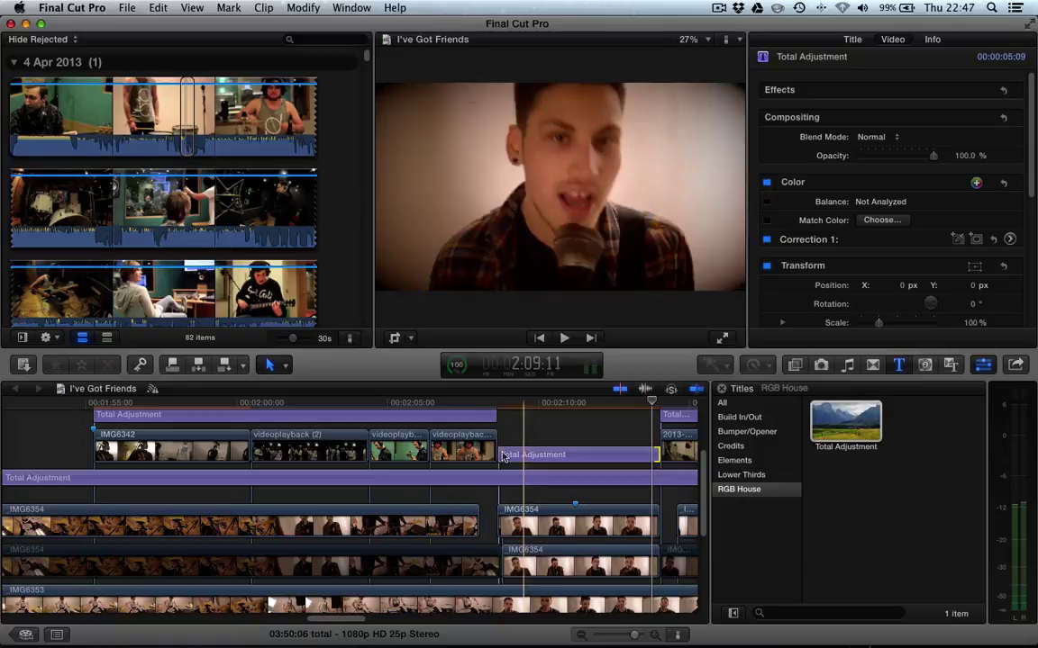
left_click(543, 468)
left_click(544, 462)
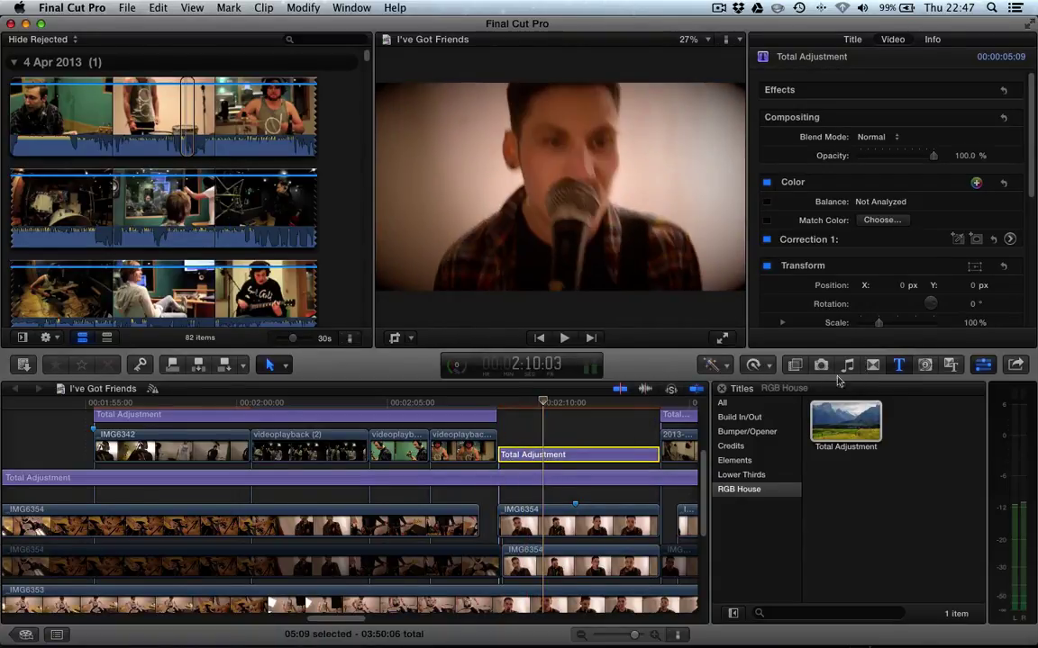
Step: Search all video effects for 'noise'
left_click(794, 365)
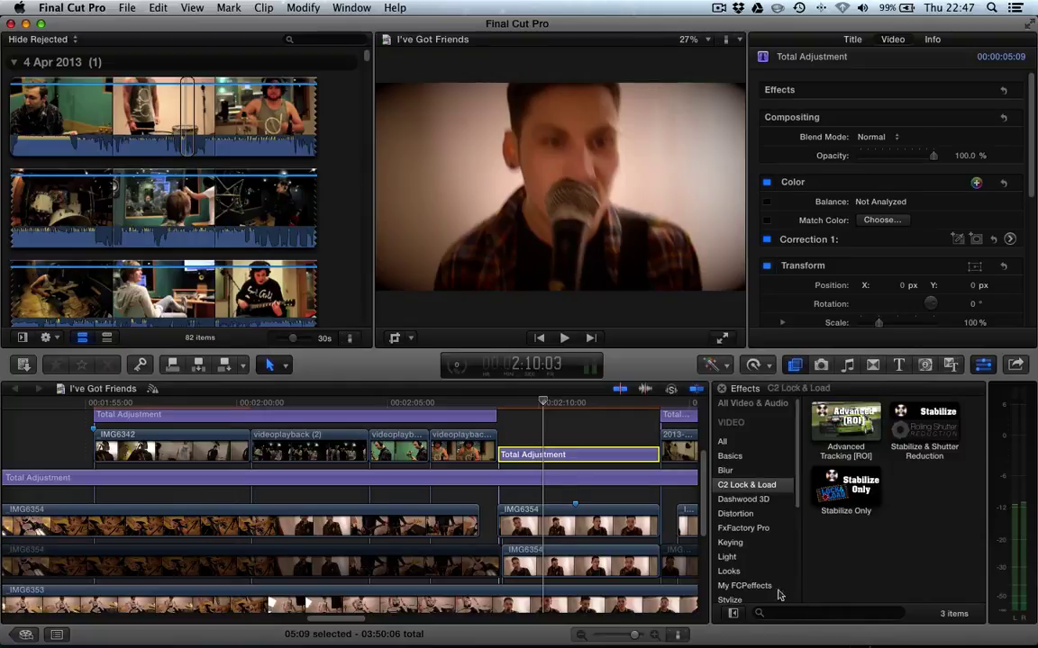
left_click(734, 445)
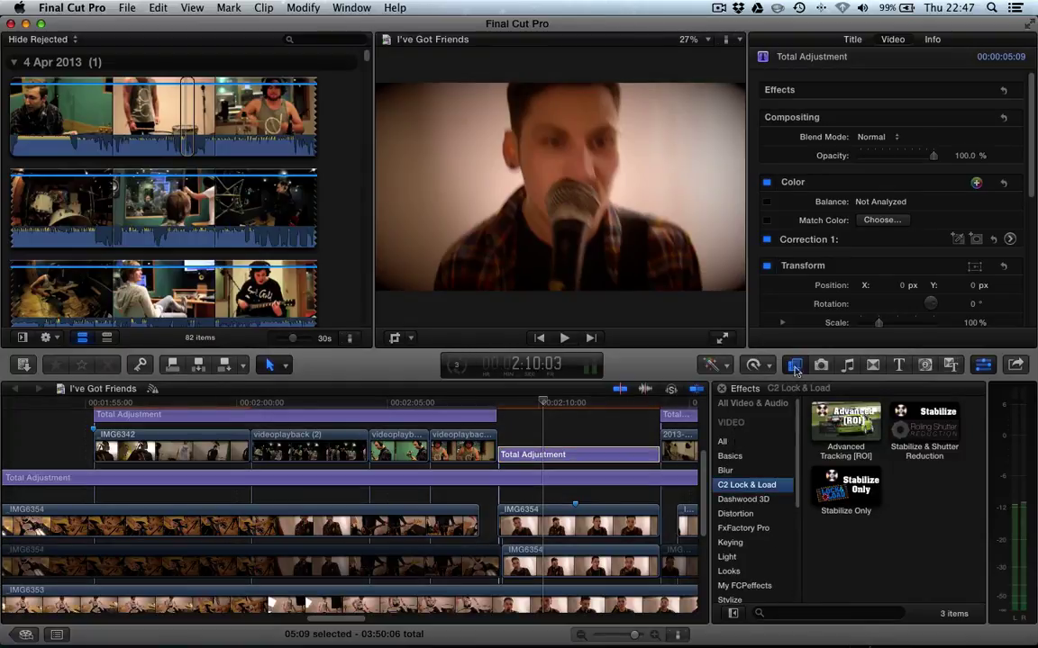
left_click(732, 442)
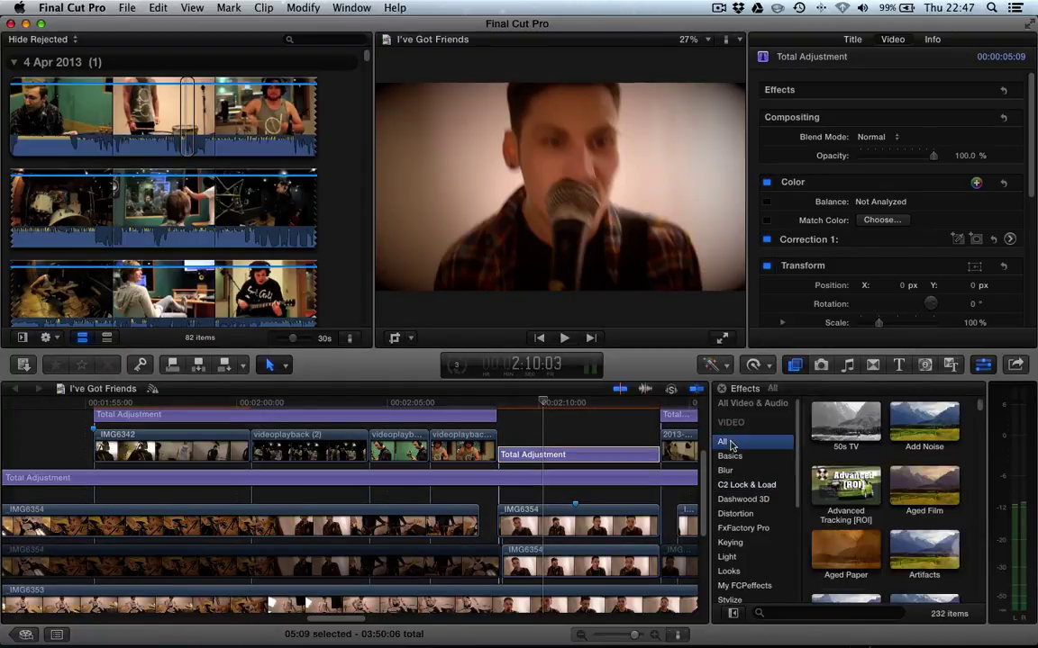
left_click(810, 613)
type("noise")
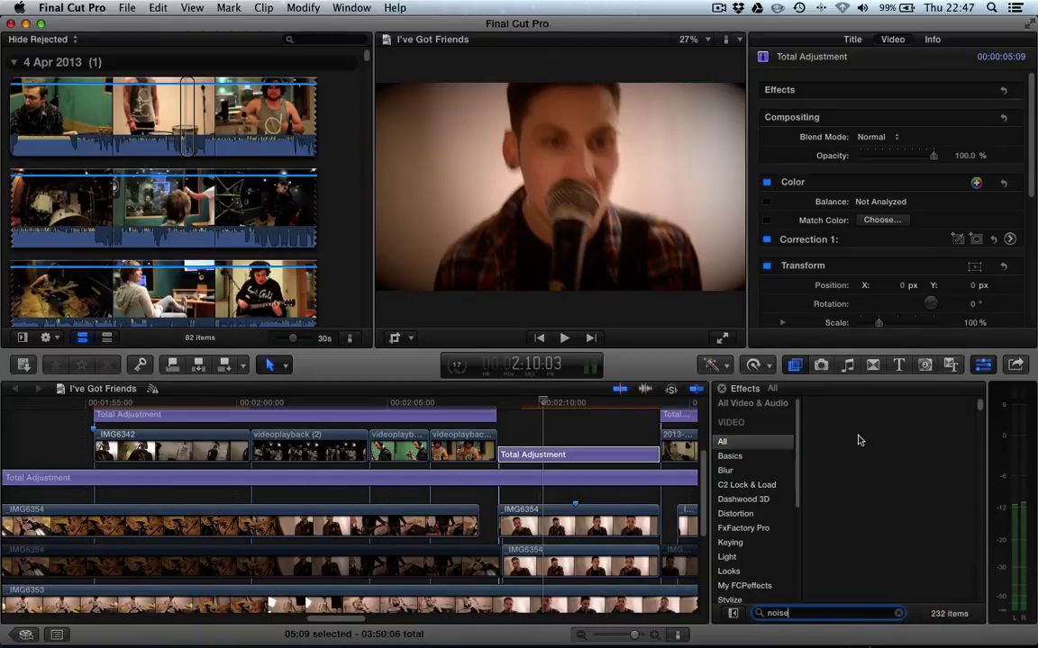
Step: Apply Add Noise to the Total Adjustment layer with Monochrome on and Gaussian Noise (Film Grain) type
left_click(535, 455)
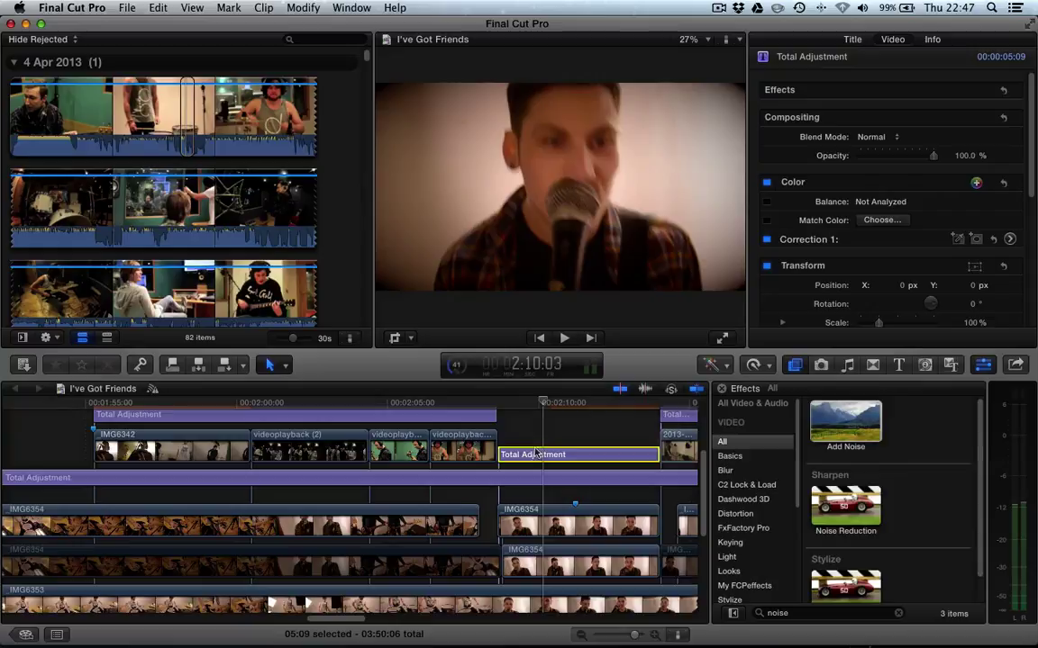
left_click_drag(845, 423, 541, 454)
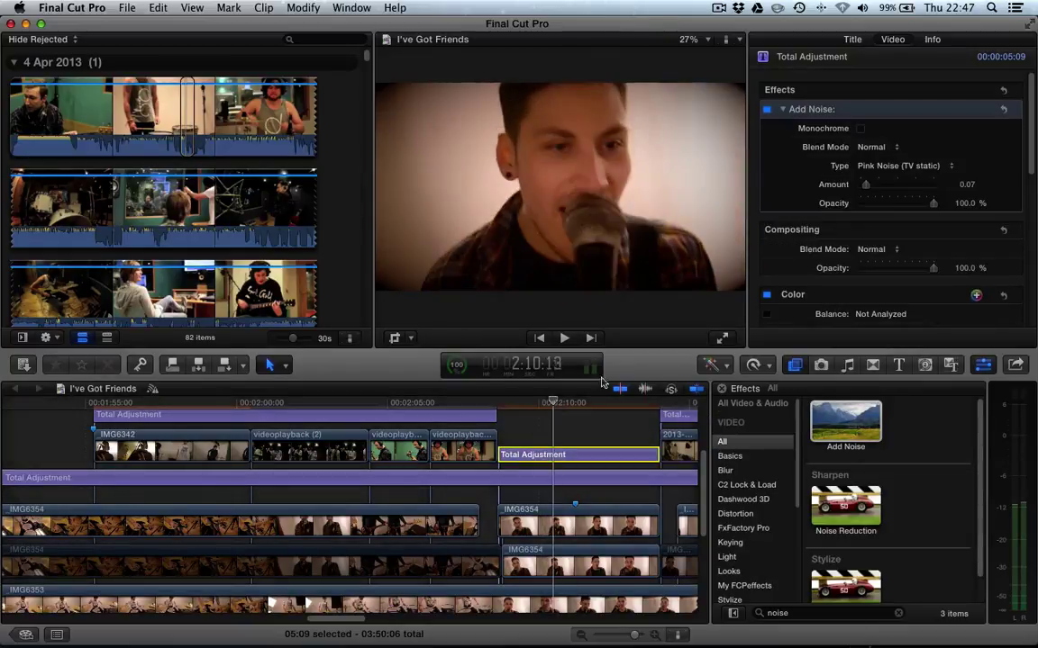
left_click(860, 128)
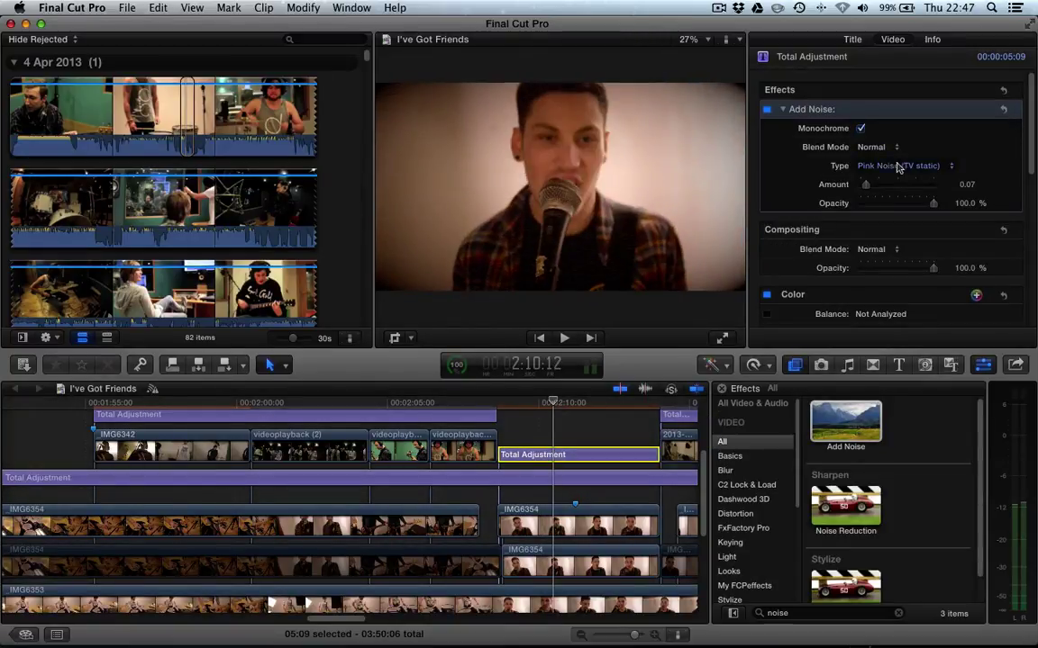
left_click(881, 166)
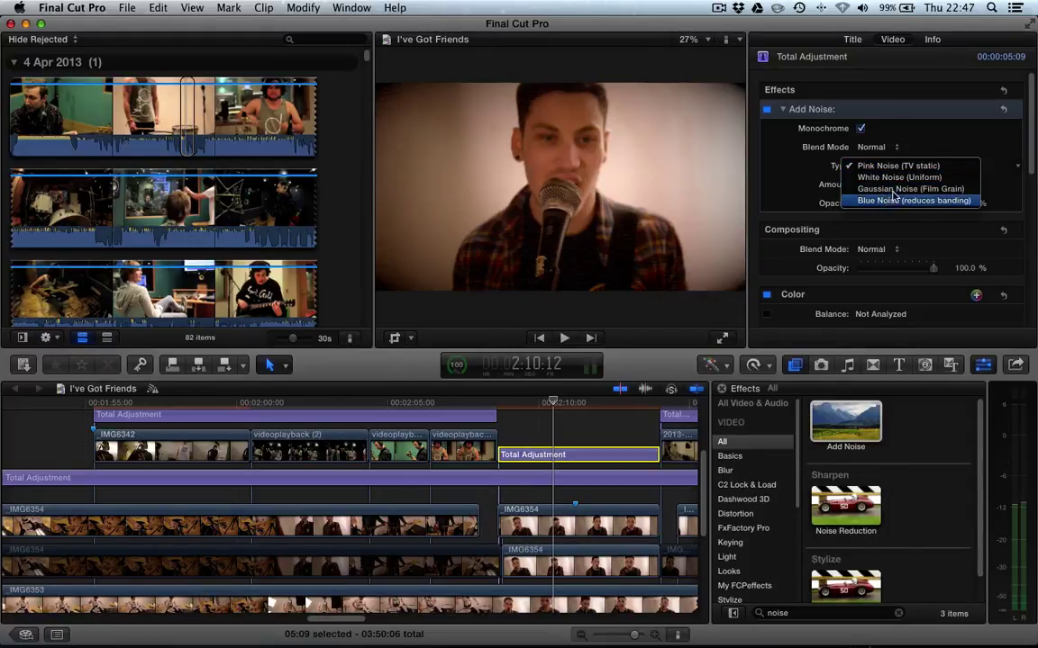
left_click(893, 191)
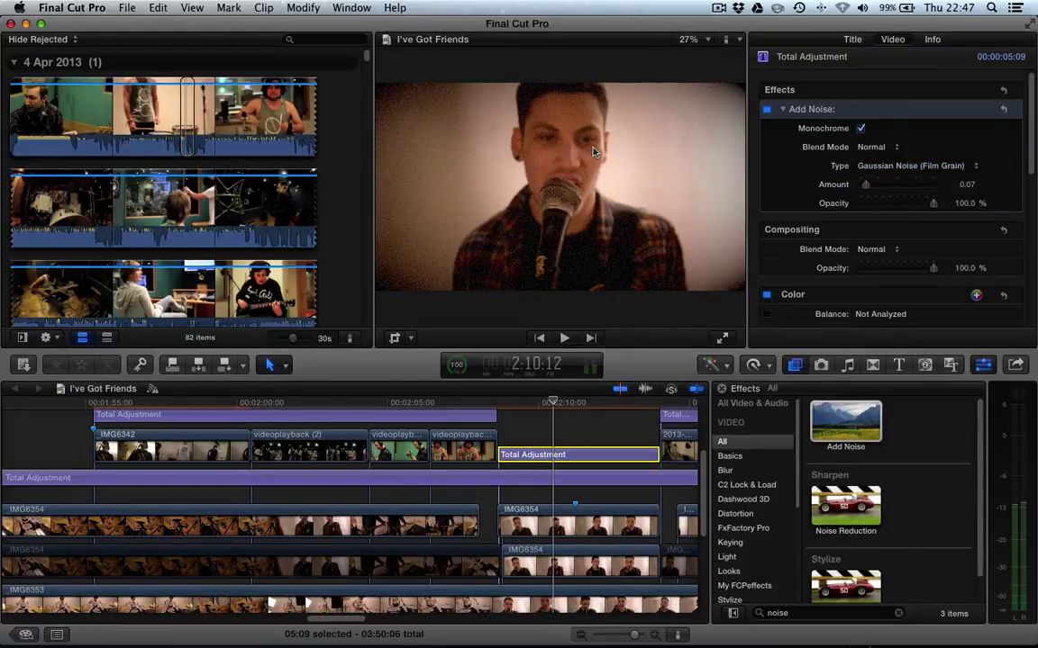
Step: View the frame at 100% and set the noise Amount to 0.04 and Opacity to 66.51%
left_click(690, 39)
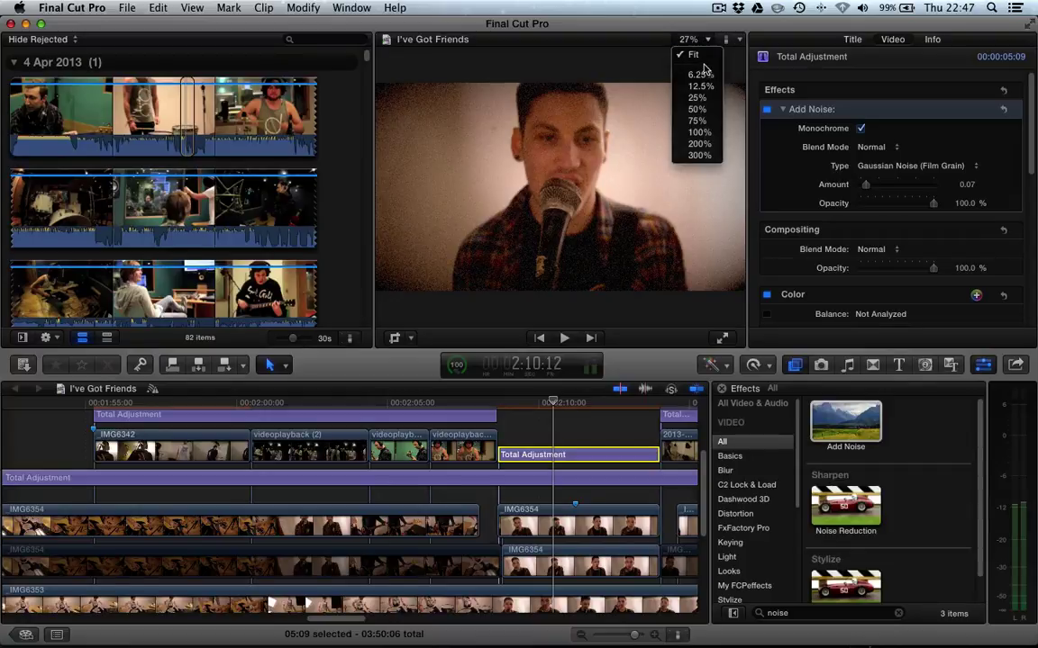
left_click(699, 132)
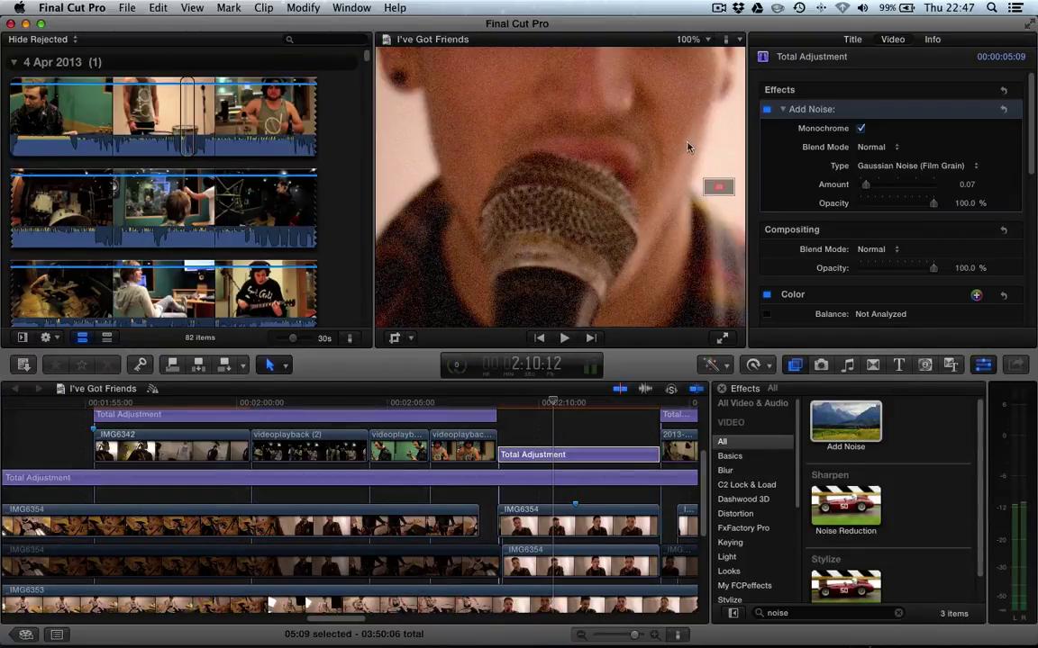
scroll(658, 157, "up", 5)
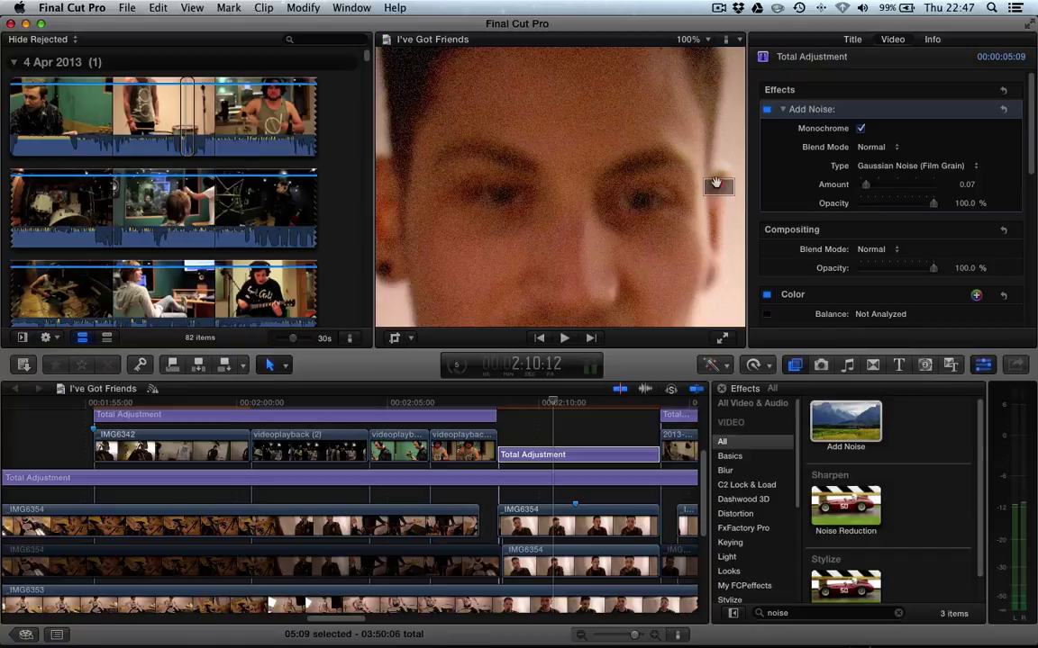
left_click_drag(863, 185, 862, 187)
left_click_drag(932, 204, 903, 205)
left_click(863, 185)
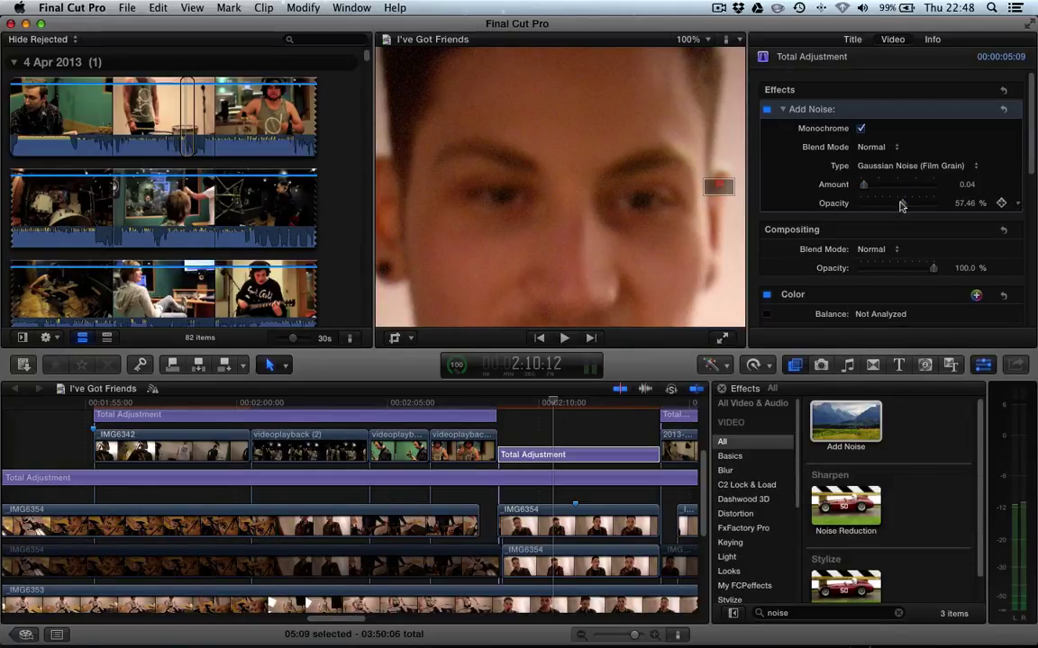
left_click_drag(902, 203, 914, 205)
left_click(518, 455)
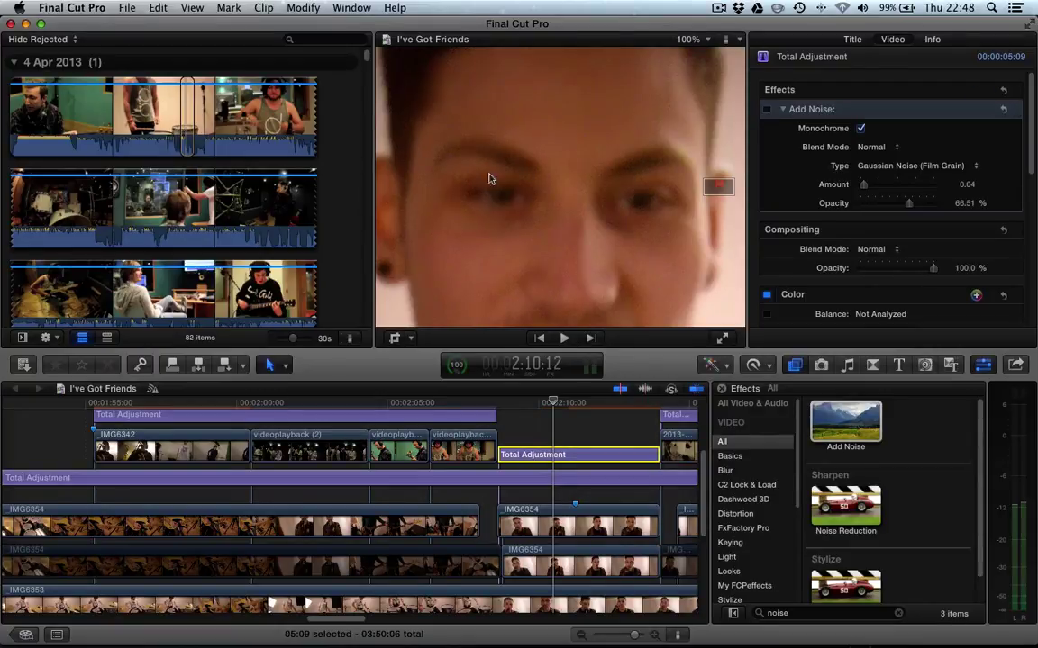
left_click(767, 108)
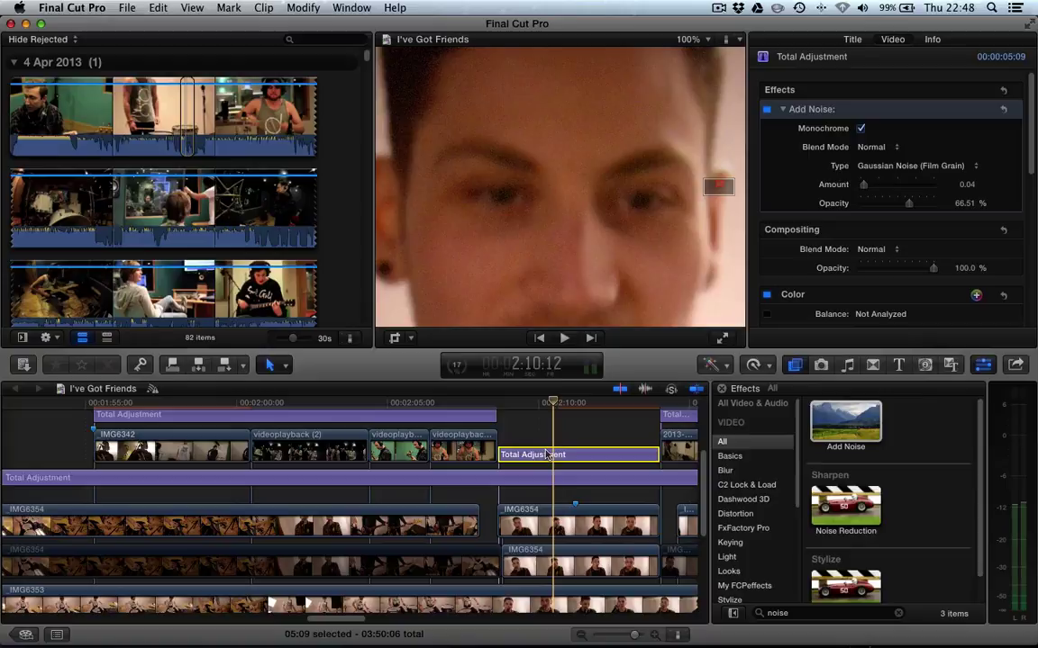
left_click(504, 523)
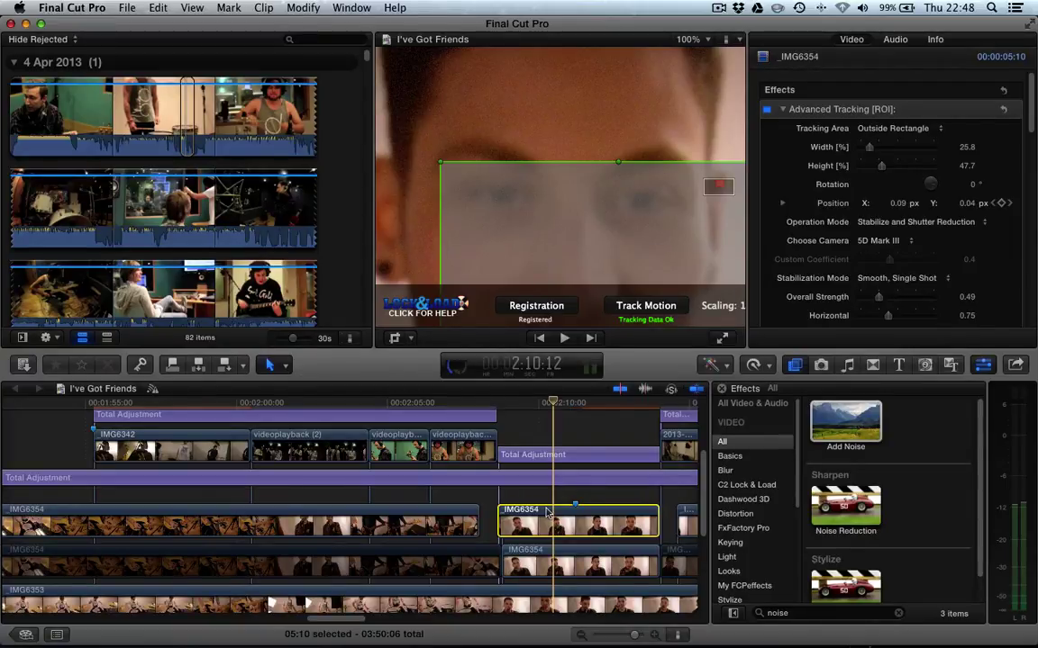
left_click(533, 461)
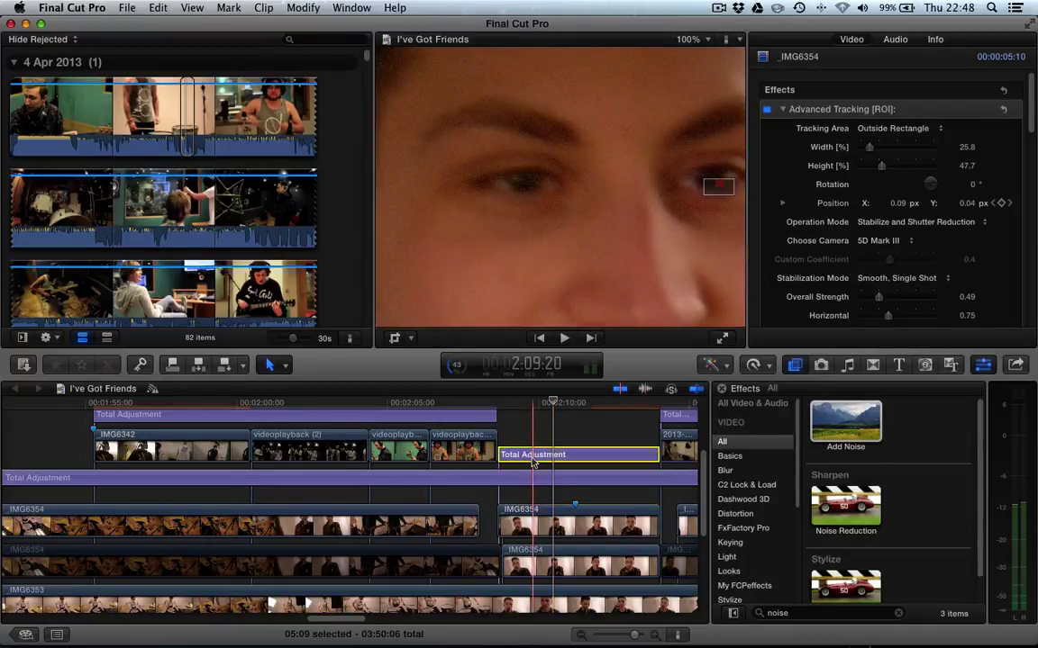
left_click(553, 527)
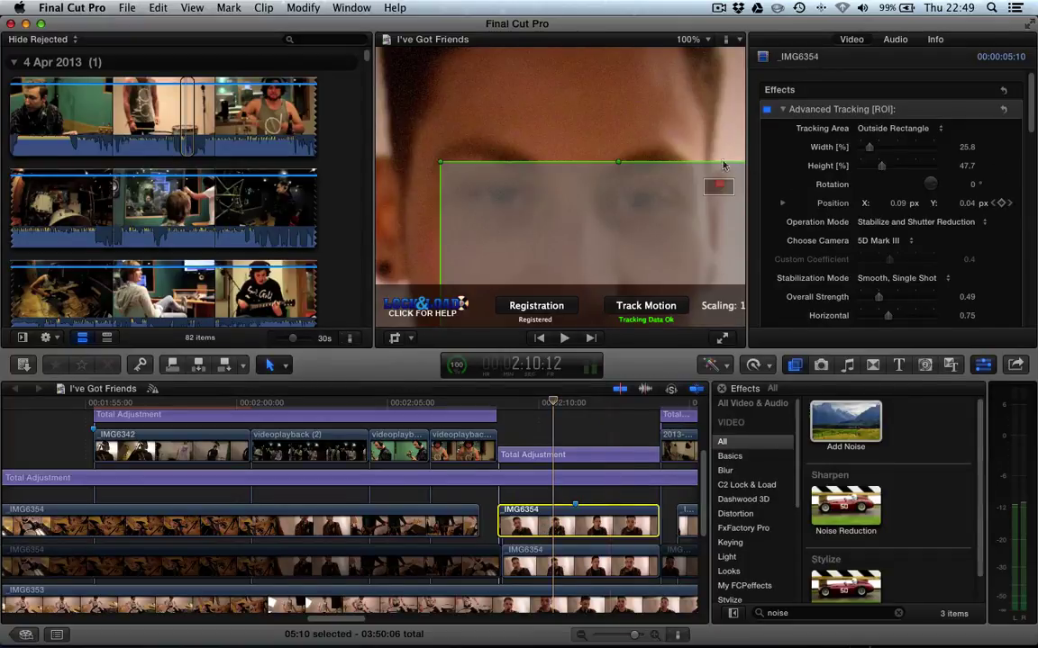
Step: Set the viewer zoom back to Fit and deselect the clip in the timeline
left_click(690, 40)
left_click(692, 56)
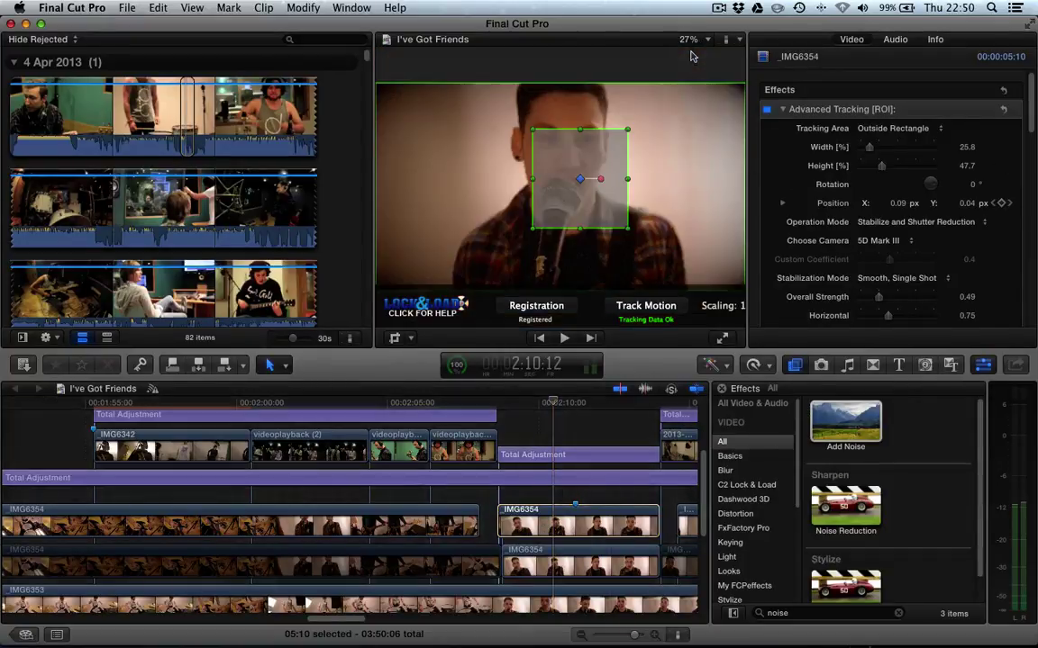
left_click(544, 411)
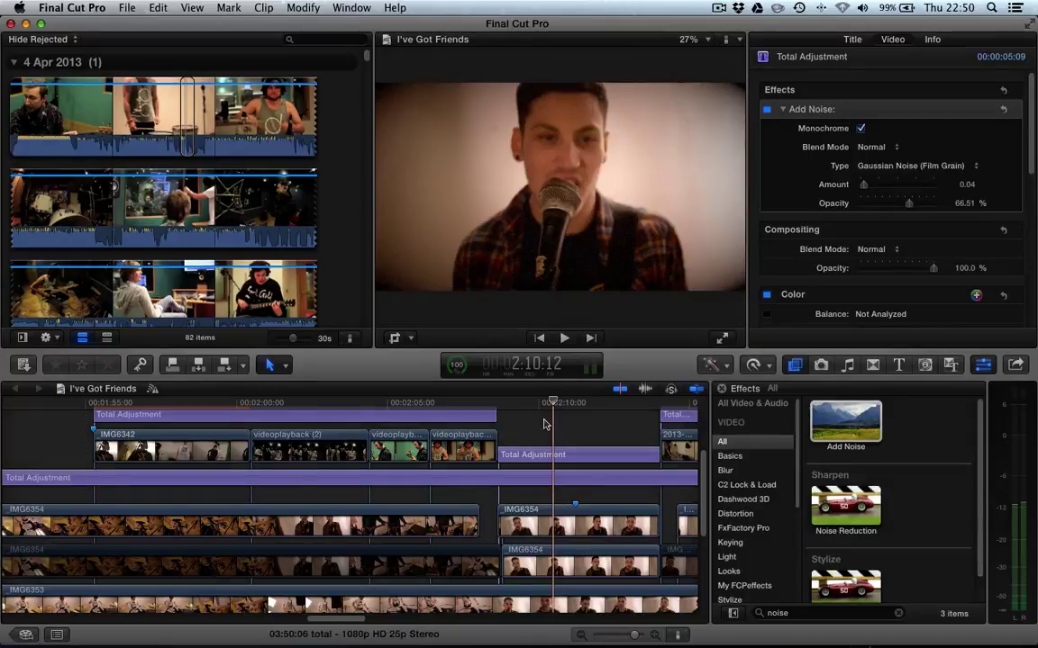